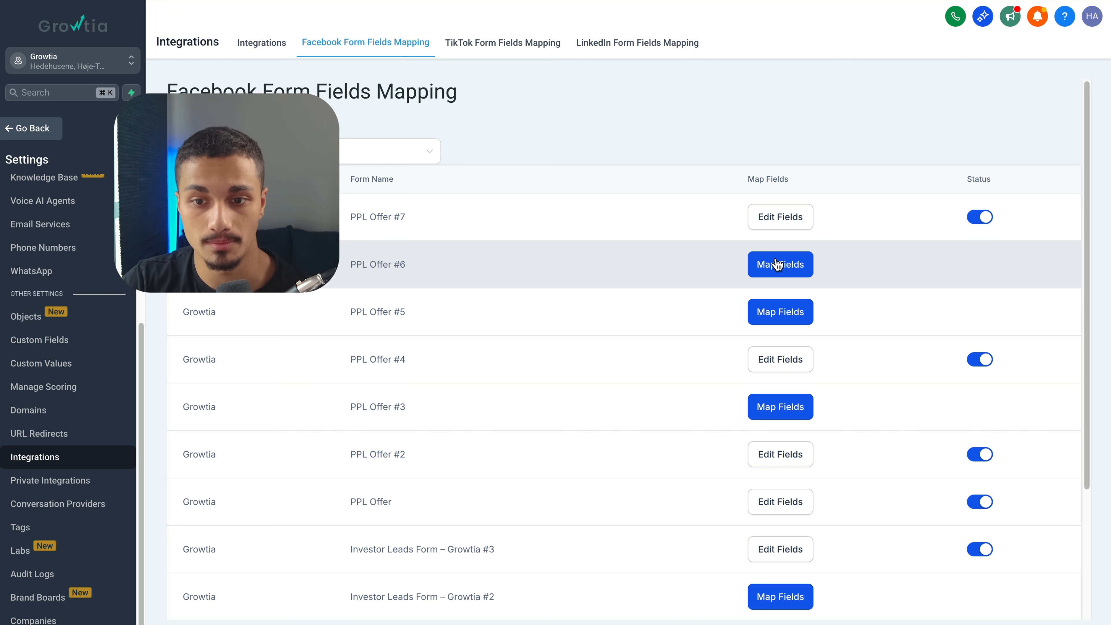
Step: Open the field mapping for the PPL Offer #6 form and select the text of its first unmapped question
click(777, 264)
click(757, 68)
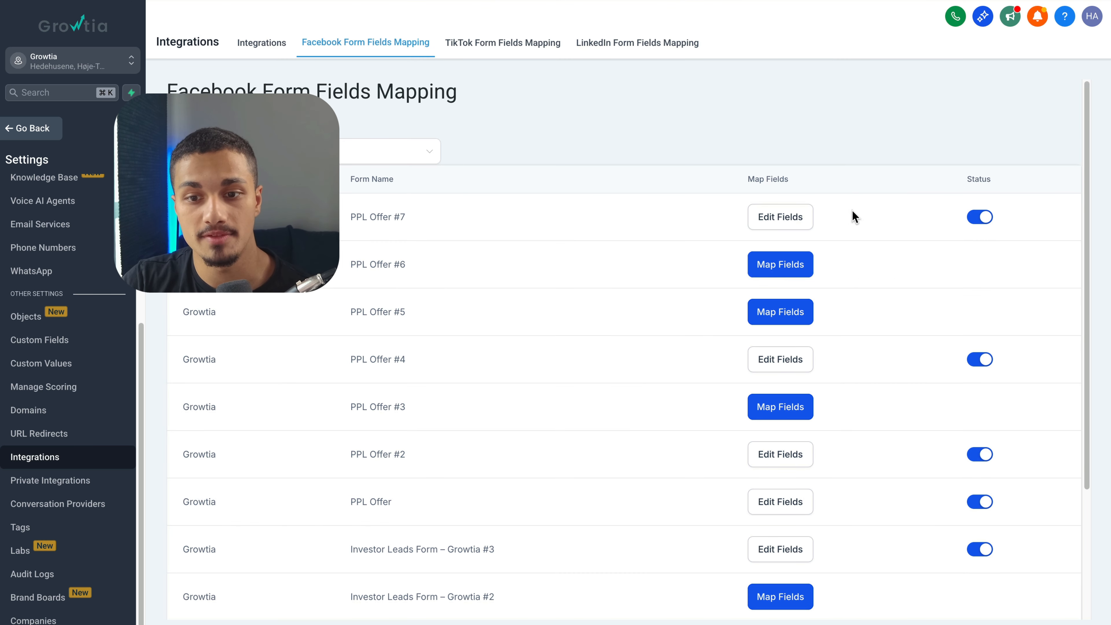
click(776, 264)
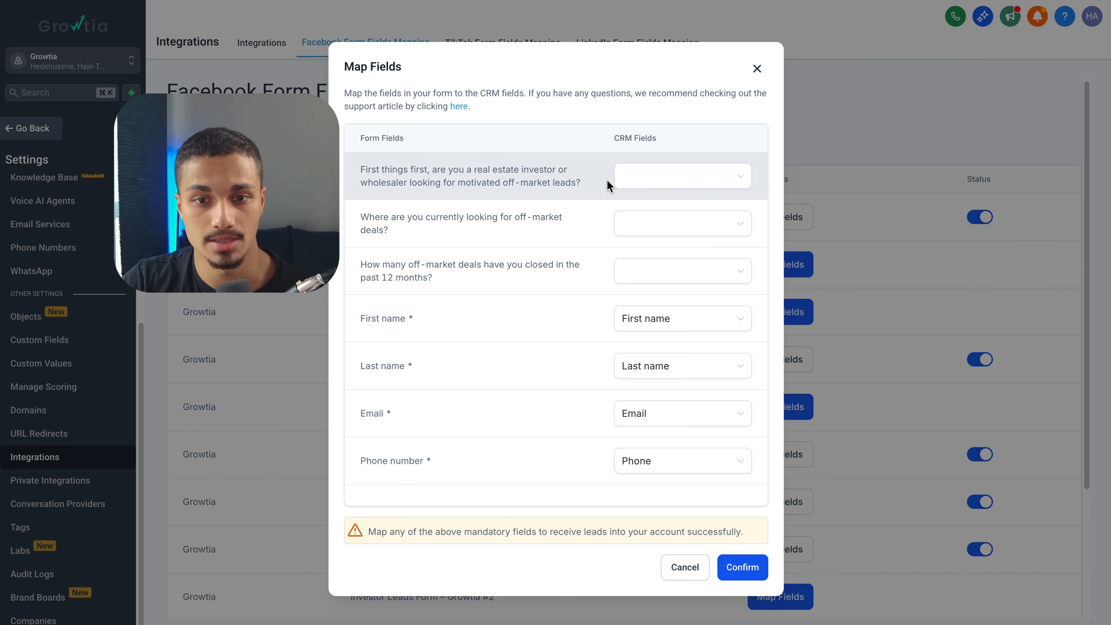
triple_click(509, 182)
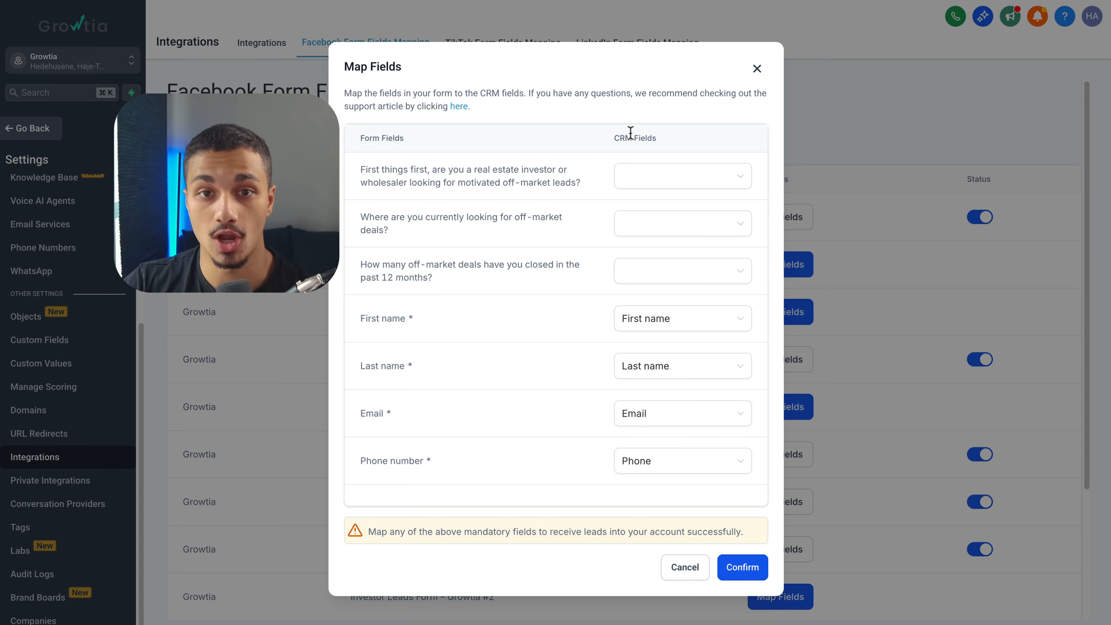
triple_click(534, 182)
triple_click(521, 212)
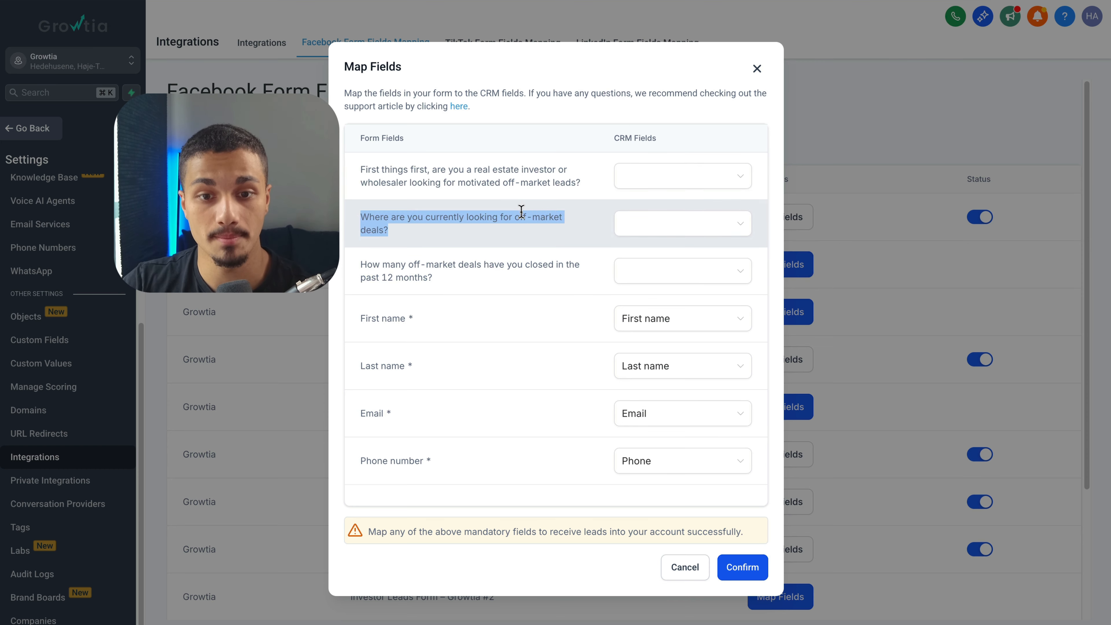
click(516, 268)
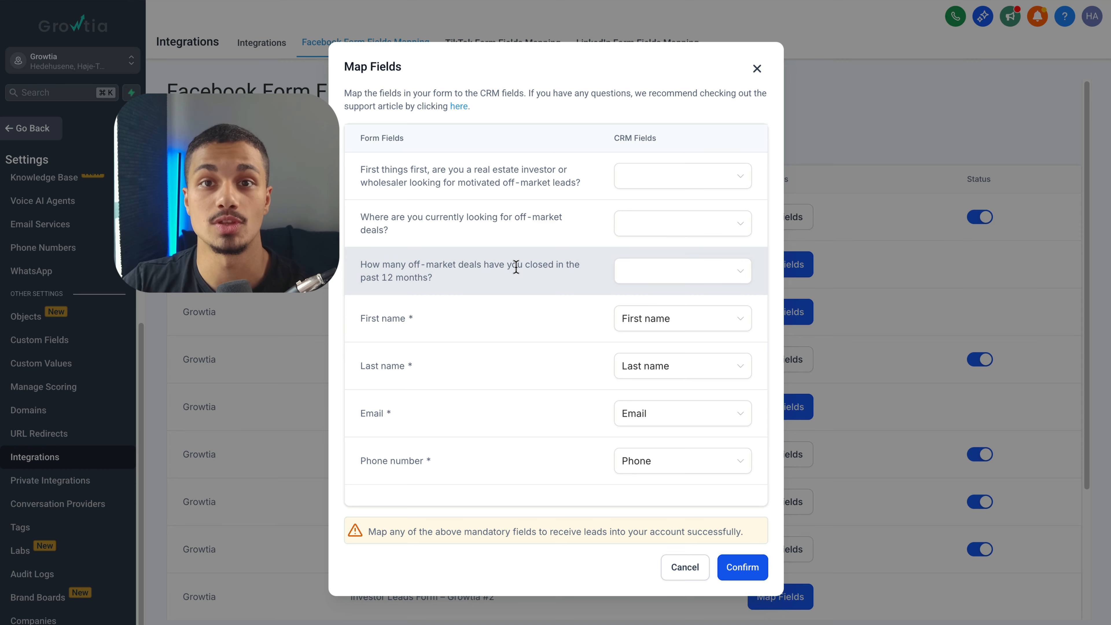
triple_click(510, 176)
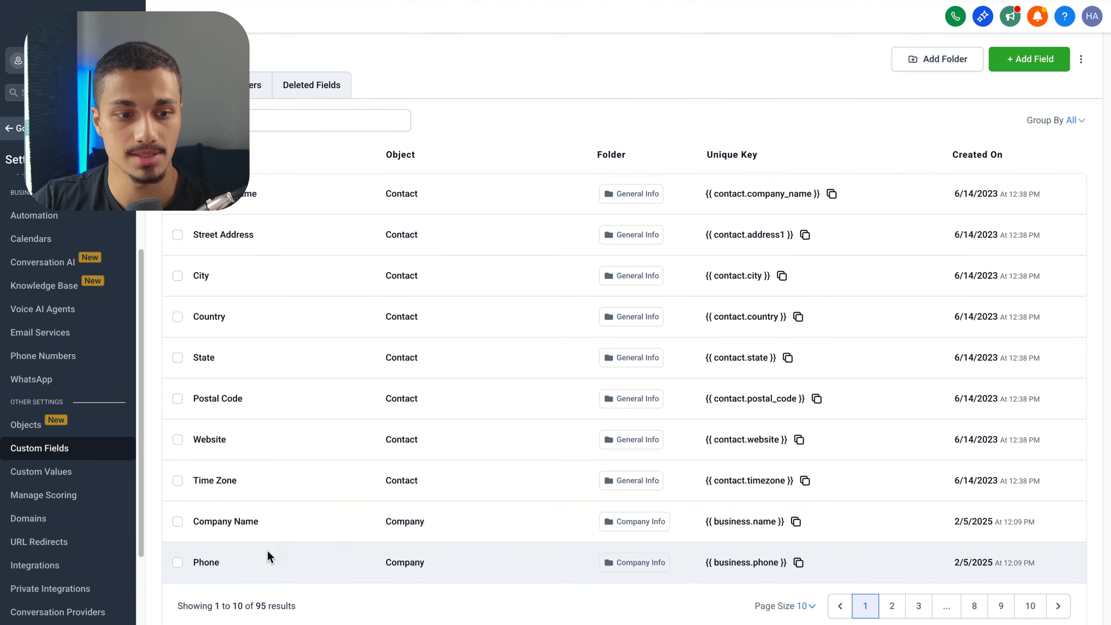
Step: Add a single-line custom field named "First things first, are you a real estate investor looking for motivated off-market leads?" in the Additional Info group
click(1038, 64)
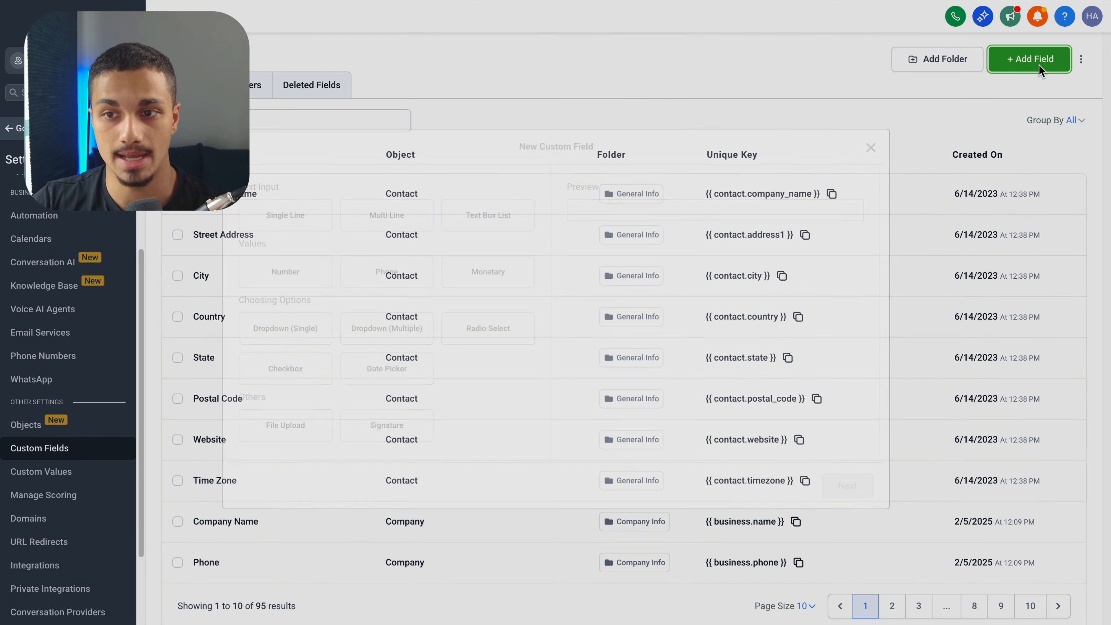
click(293, 211)
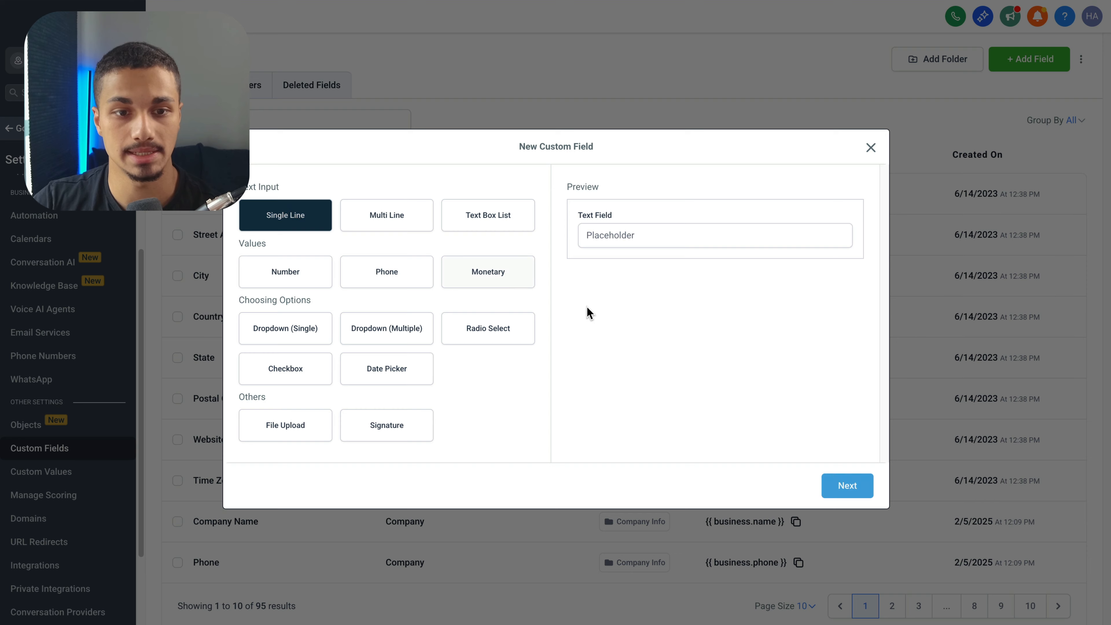
click(847, 485)
click(367, 285)
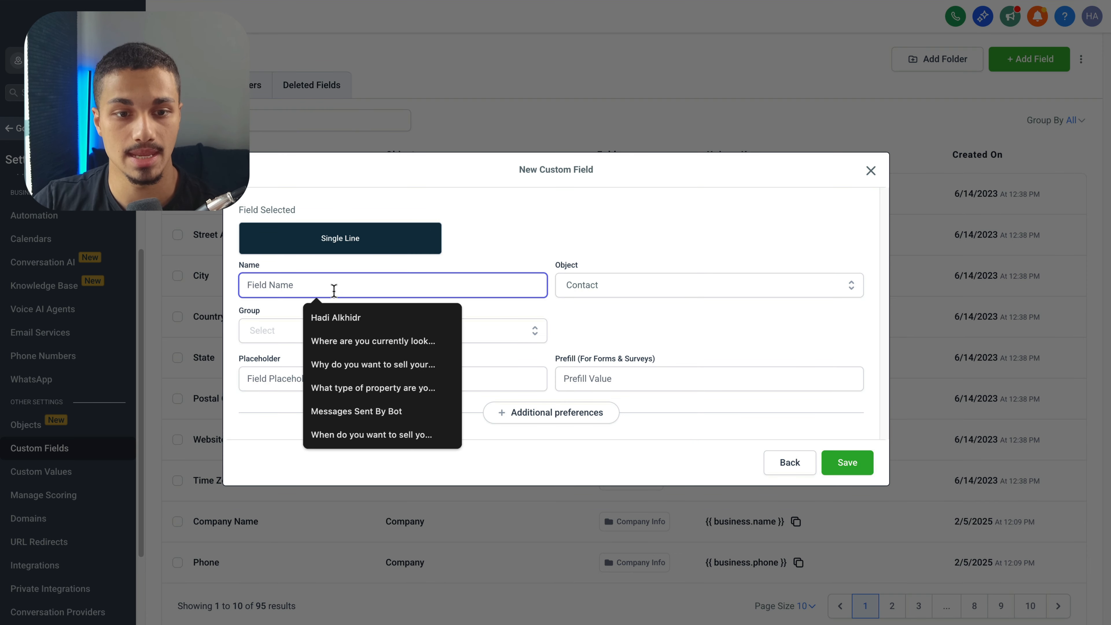
key(ctrl+v)
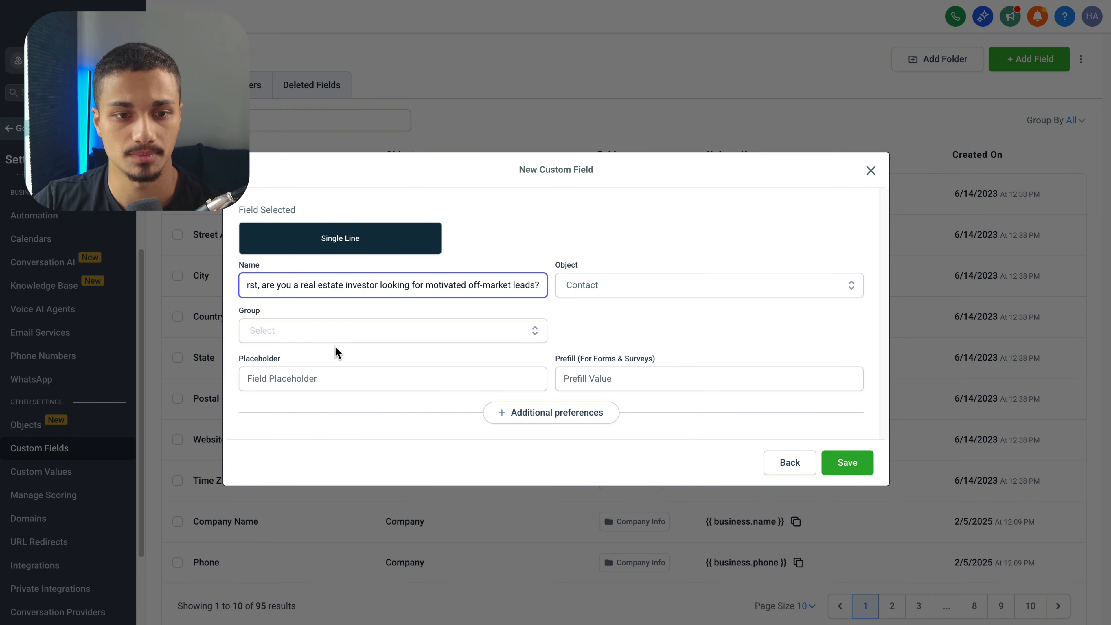
click(312, 331)
click(324, 406)
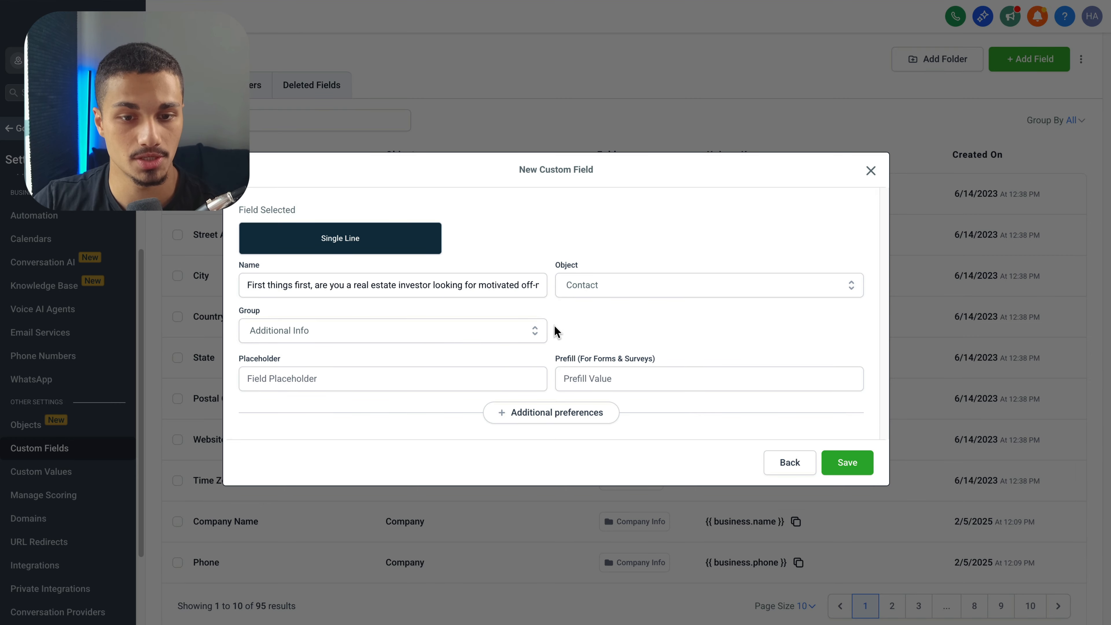
click(847, 463)
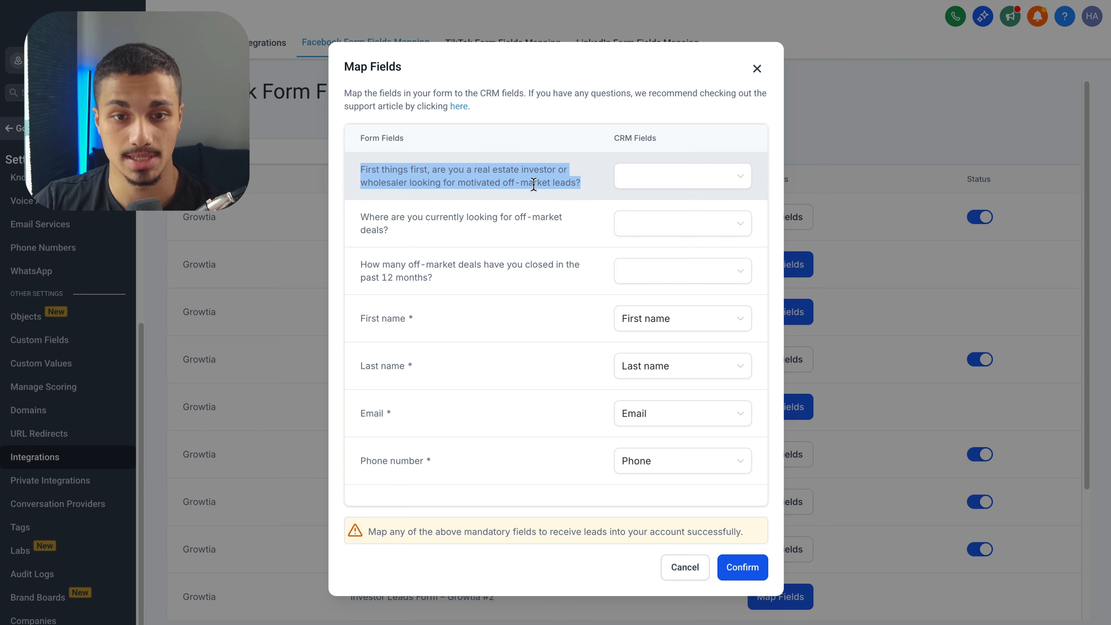
Step: Highlight the PPL Offer #6 questions about where deals are sought and how many closed in the past 12 months
click(450, 214)
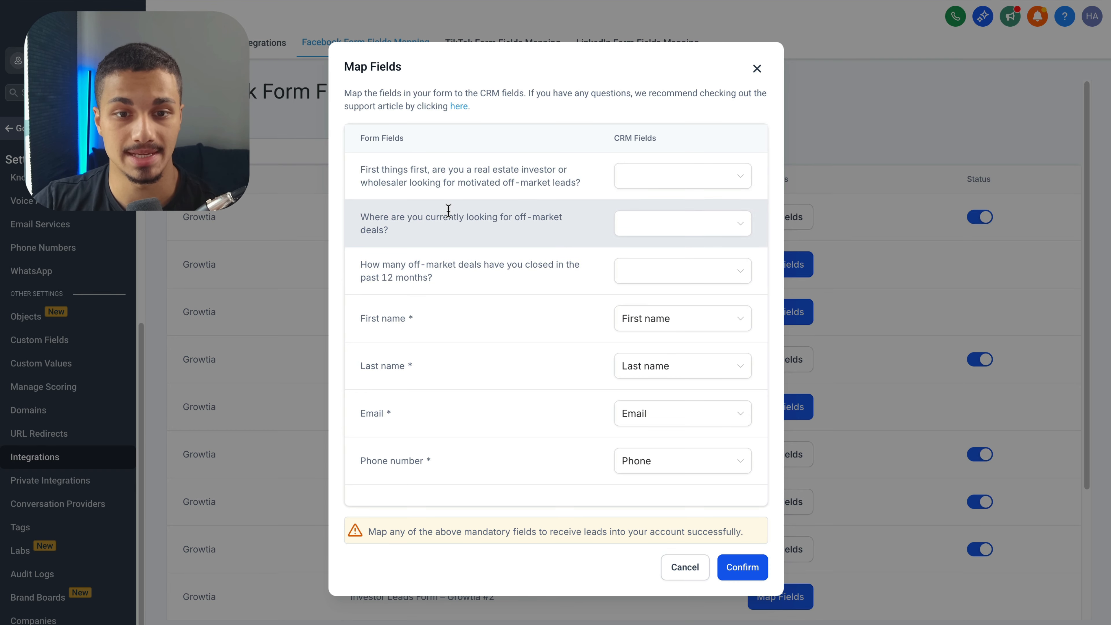
triple_click(449, 213)
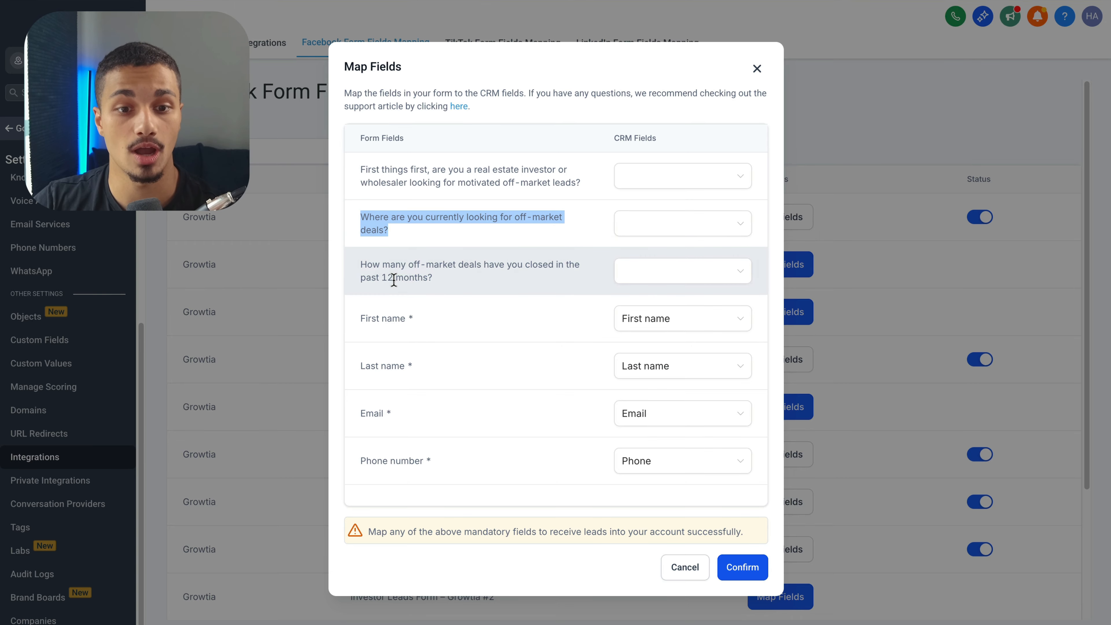
triple_click(394, 279)
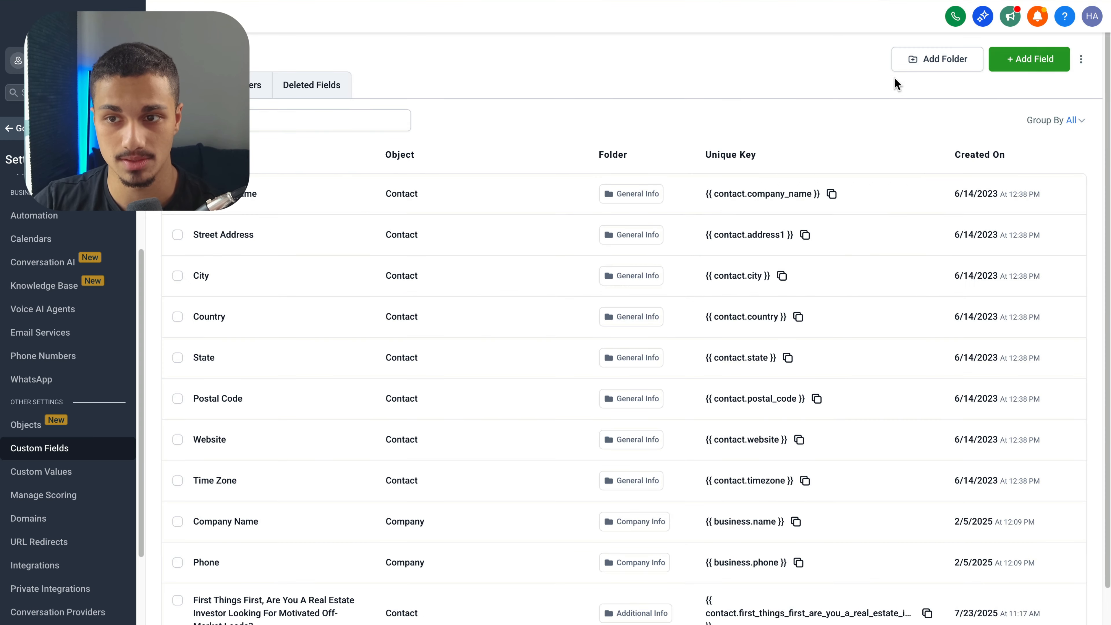
Step: Fill in another single-line custom field with the same "First things first" investor question as its name and Additional Info as its group
click(1030, 58)
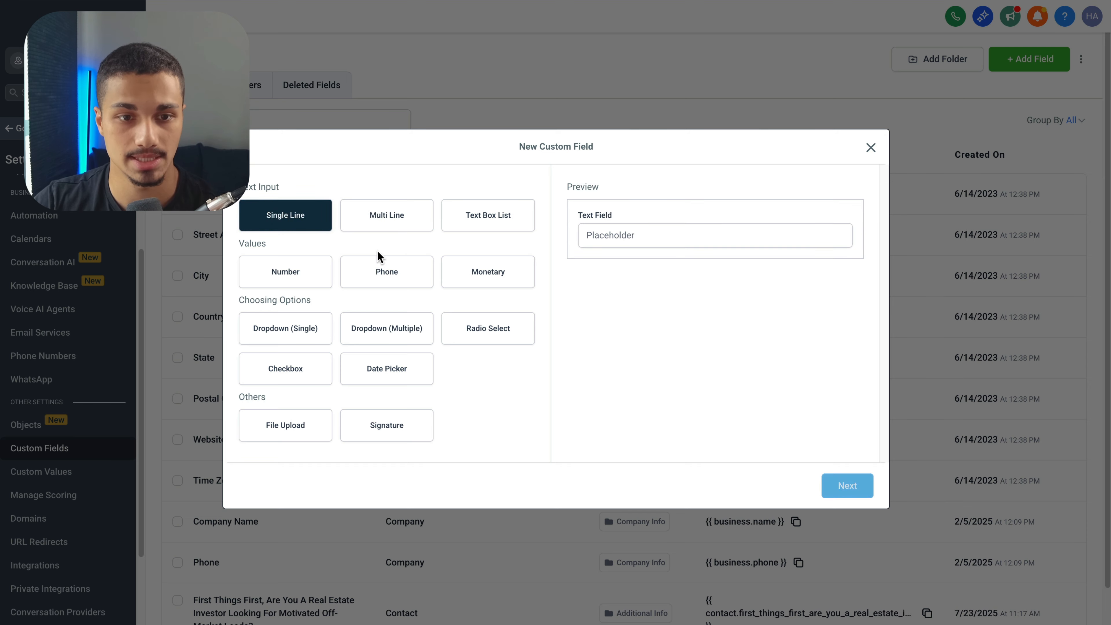
click(864, 491)
click(296, 289)
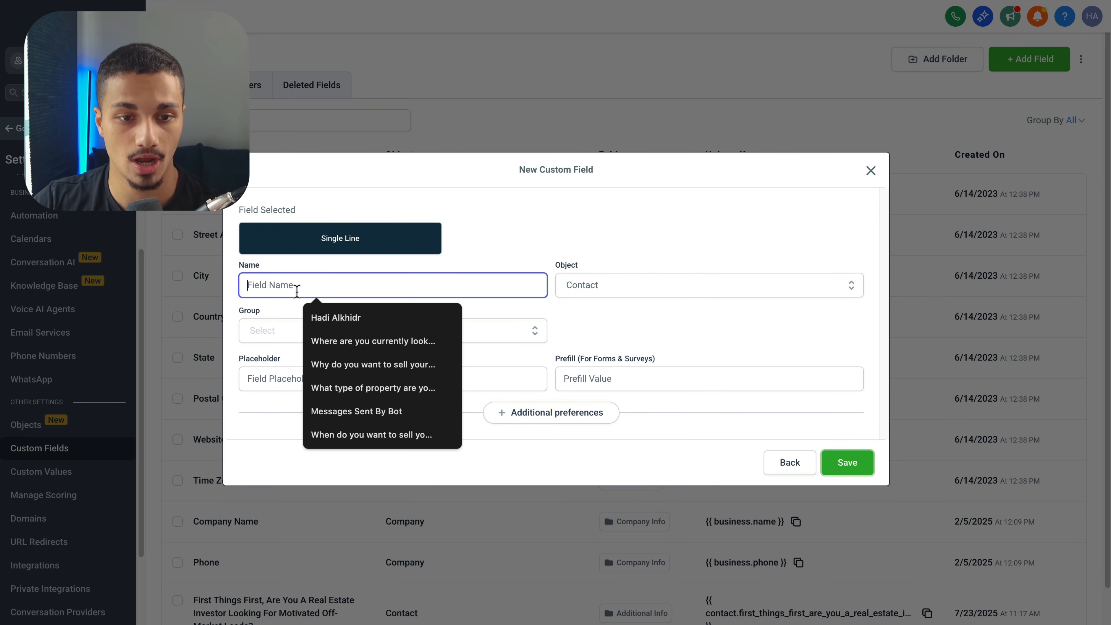
text(First things first, are you a real estate investor looking for motivated off-market leads?)
click(372, 331)
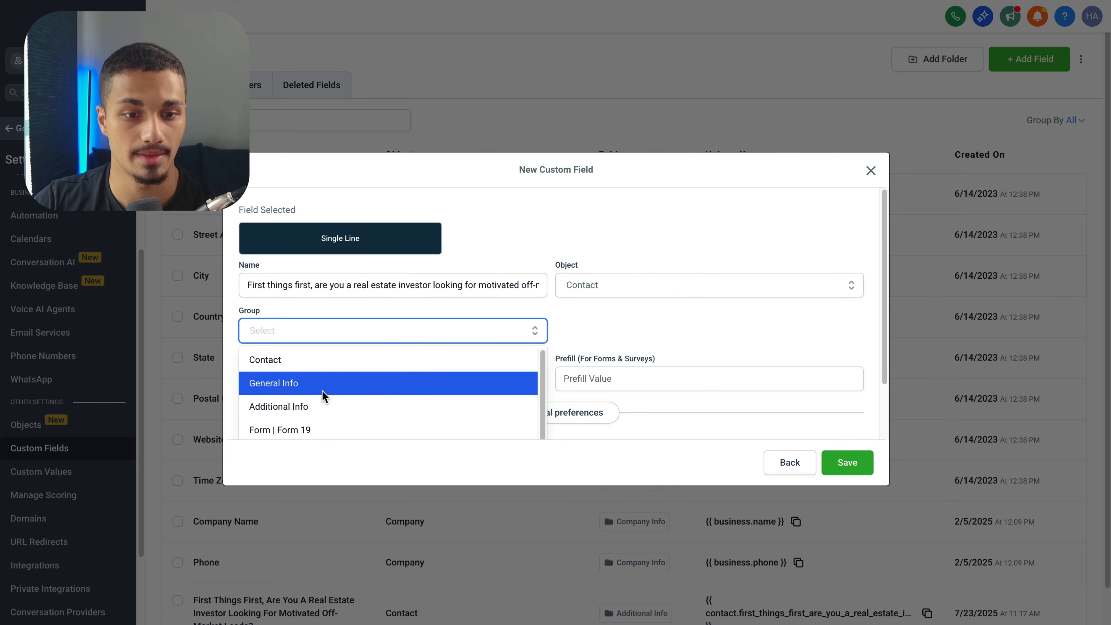
click(298, 407)
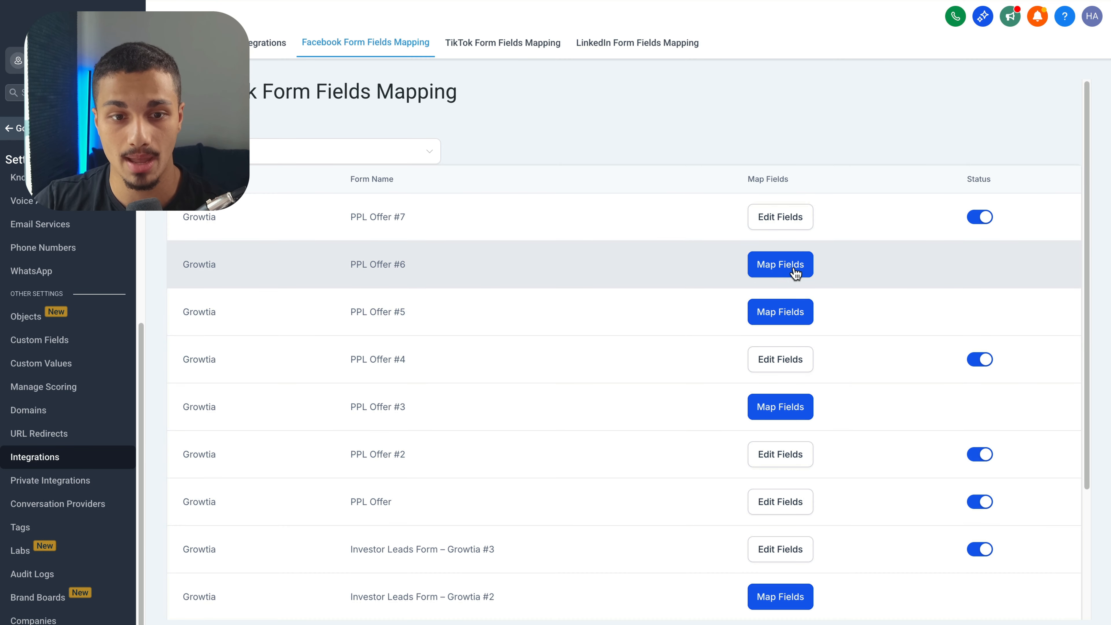
Step: In the PPL Offer #6 field mapping, map the real estate investor or wholesaler question to the matching "First things first" custom field
click(792, 265)
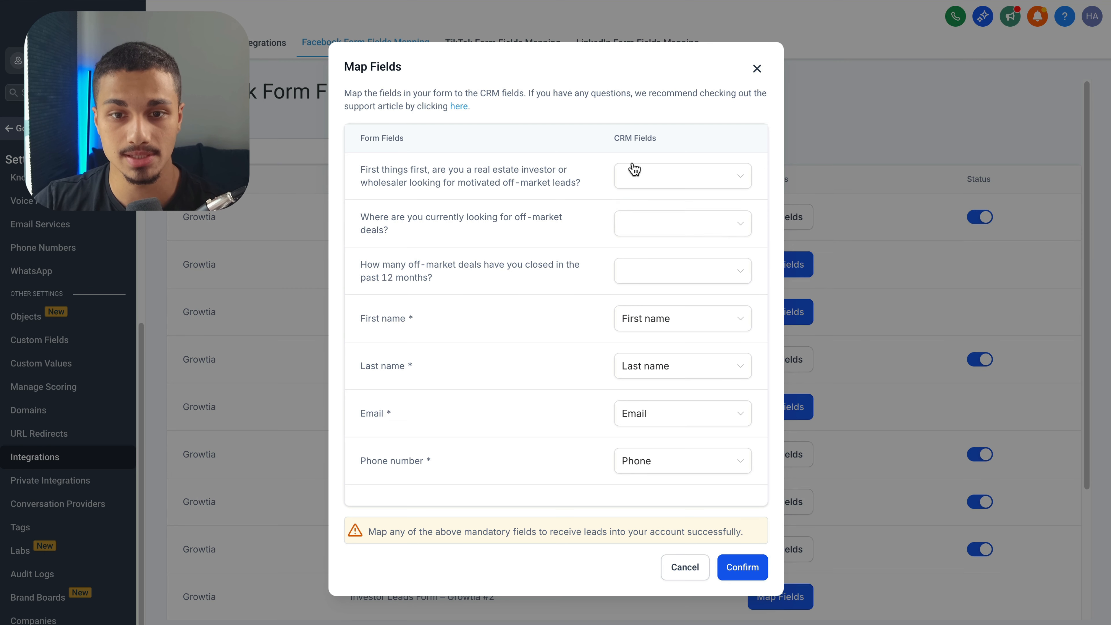
triple_click(528, 169)
key(ctrl+c)
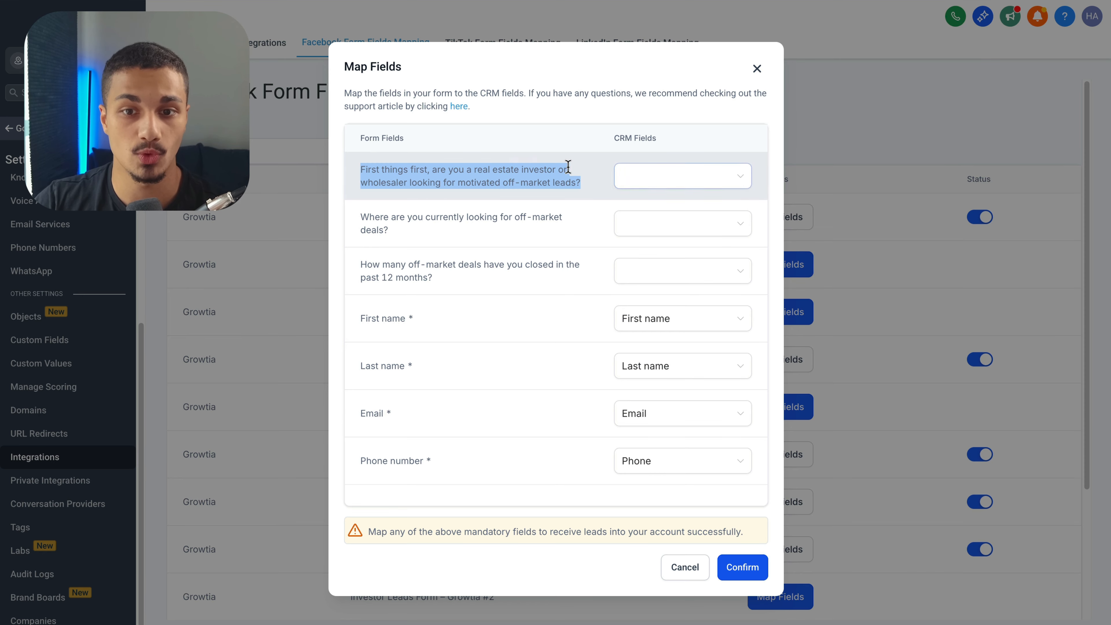
click(656, 177)
key(ctrl+v)
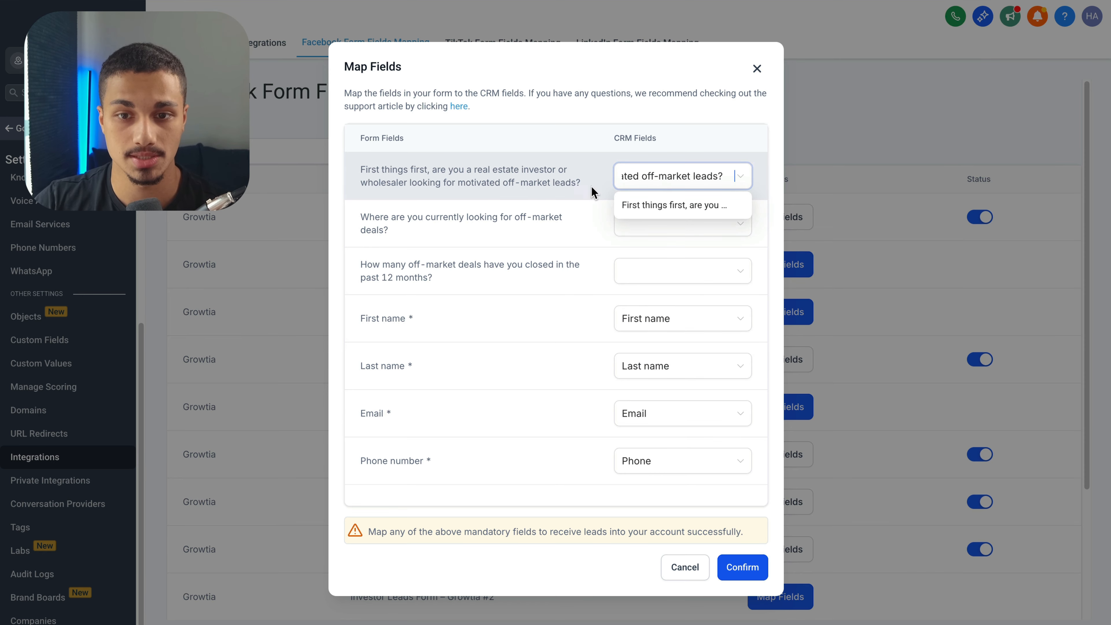
click(657, 204)
Step: Map the question "Where are you currently looking for off-market deals?" to the CRM field of the same name
triple_click(485, 218)
key(ctrl+c)
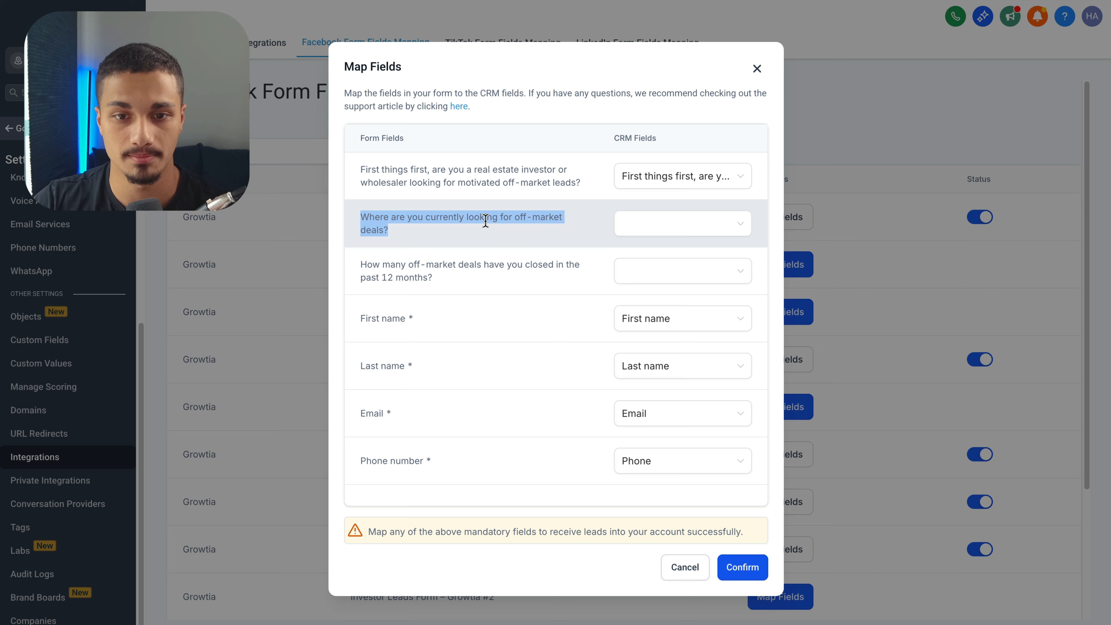
click(635, 226)
key(ctrl+v)
click(650, 253)
Step: Map "How many off-market deals have you closed in the past 12 months?" to its matching CRM field and confirm the form mapping
triple_click(467, 263)
key(ctrl+c)
click(616, 274)
key(ctrl+v)
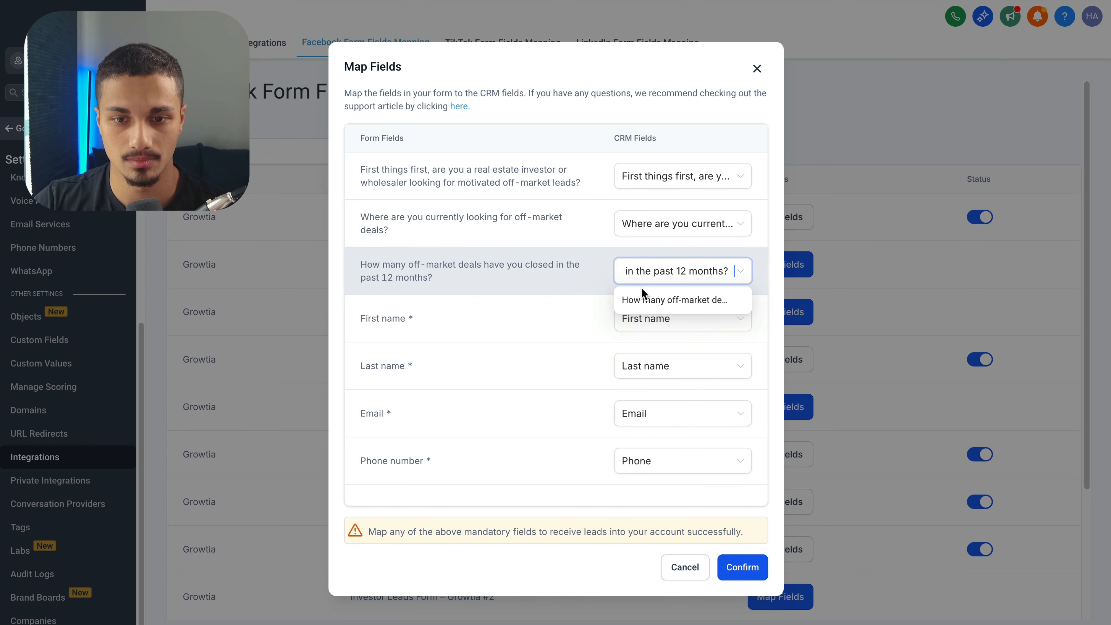
click(620, 326)
click(748, 574)
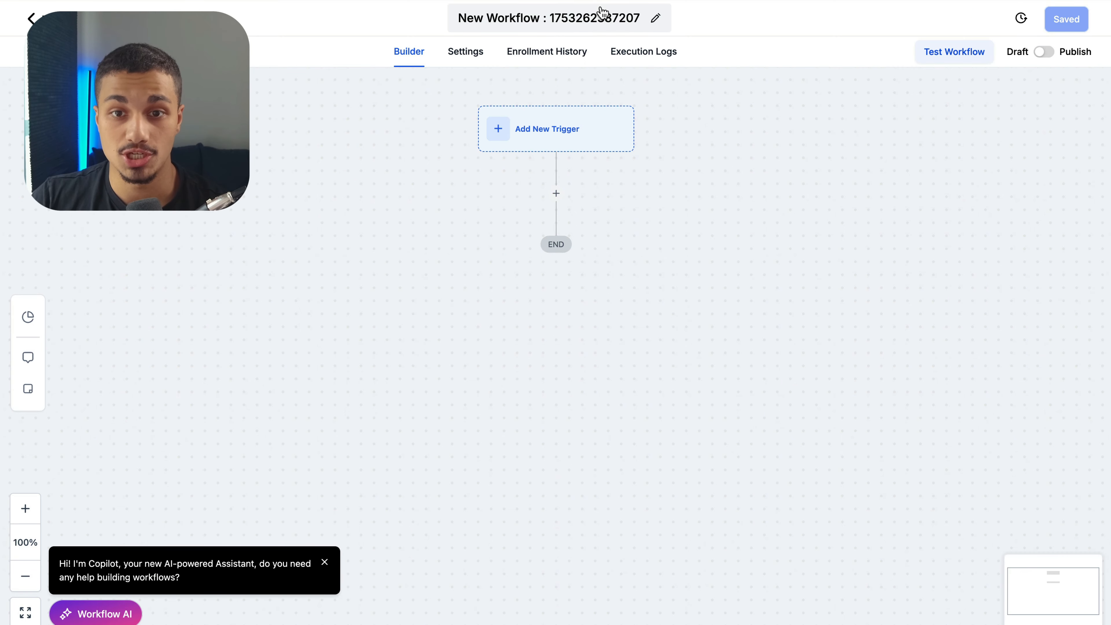
Step: Rename the new workflow as "Confirmation text"
click(595, 19)
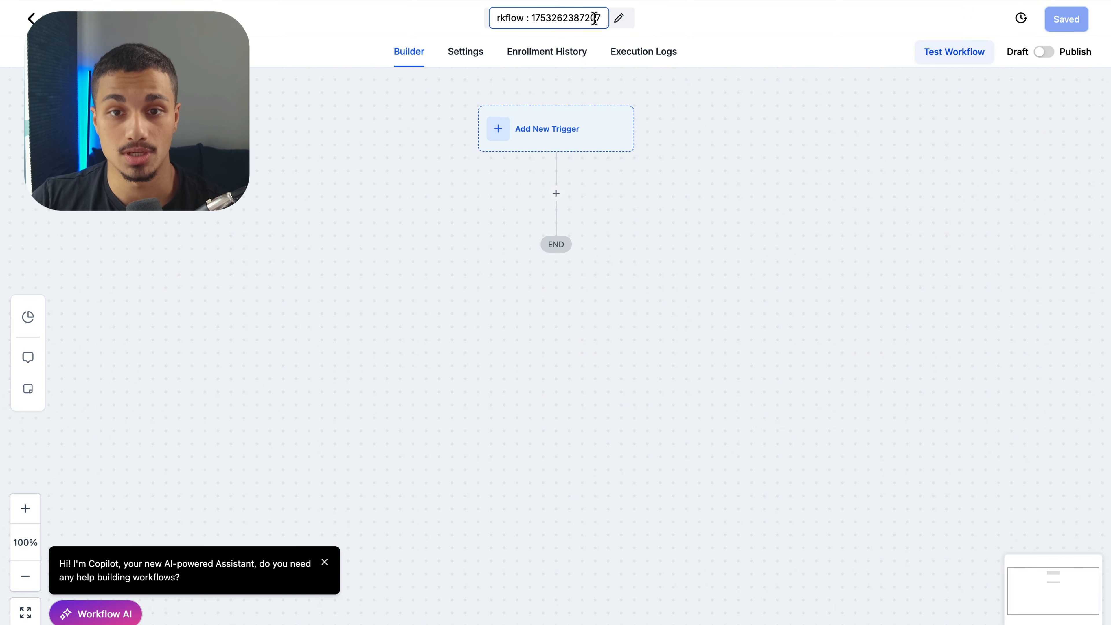
triple_click(594, 19)
key(BackSpace)
text(Workflow)
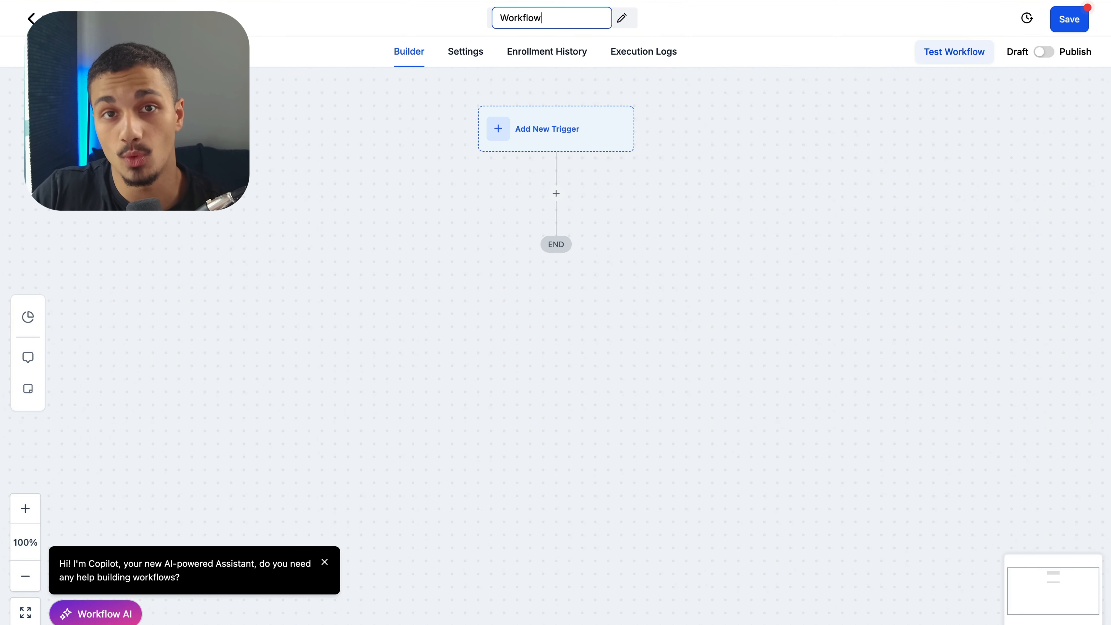
text(Test)
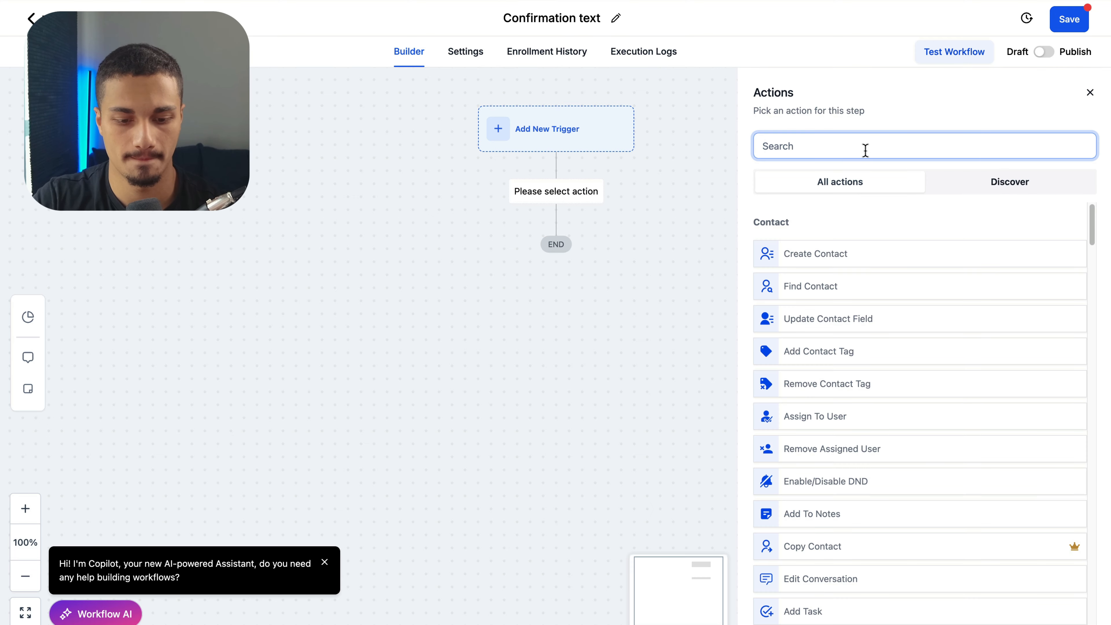
Step: Find the Send SMS action and add it to the workflow
text(sms)
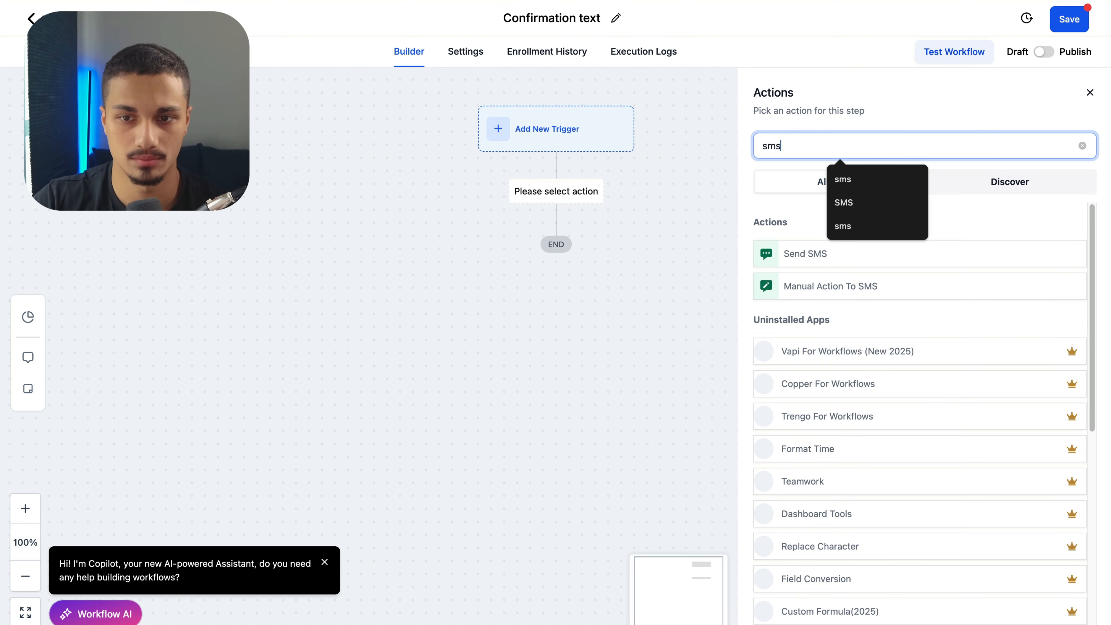
click(811, 251)
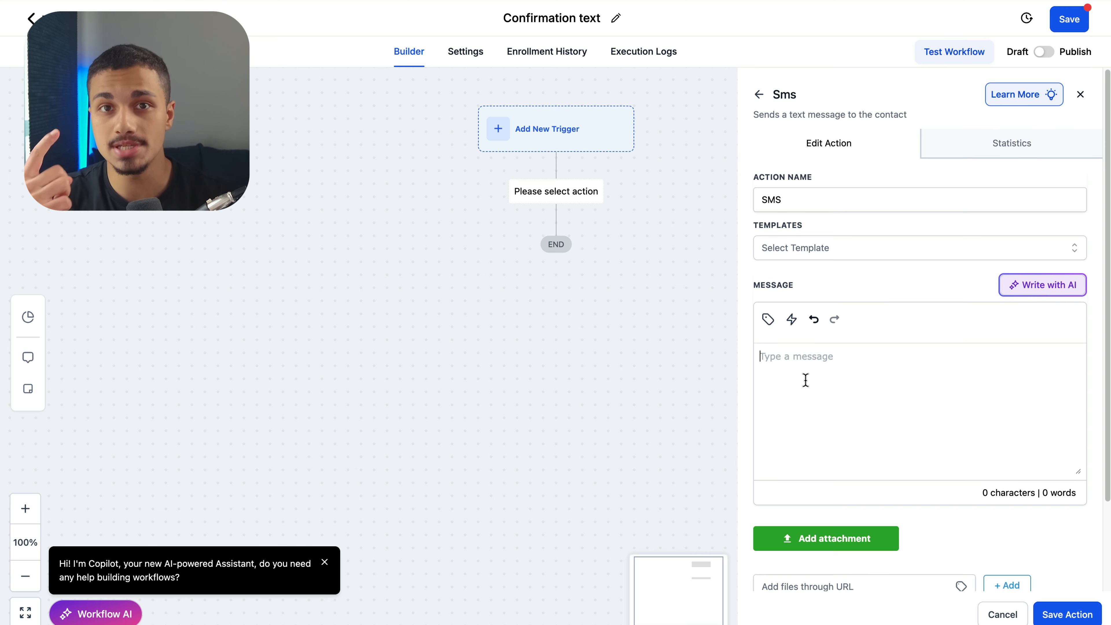
Step: Write "Thanks for requesting our offer!" in the SMS message, followed after a blank line by "Here's your form submission:"
click(805, 380)
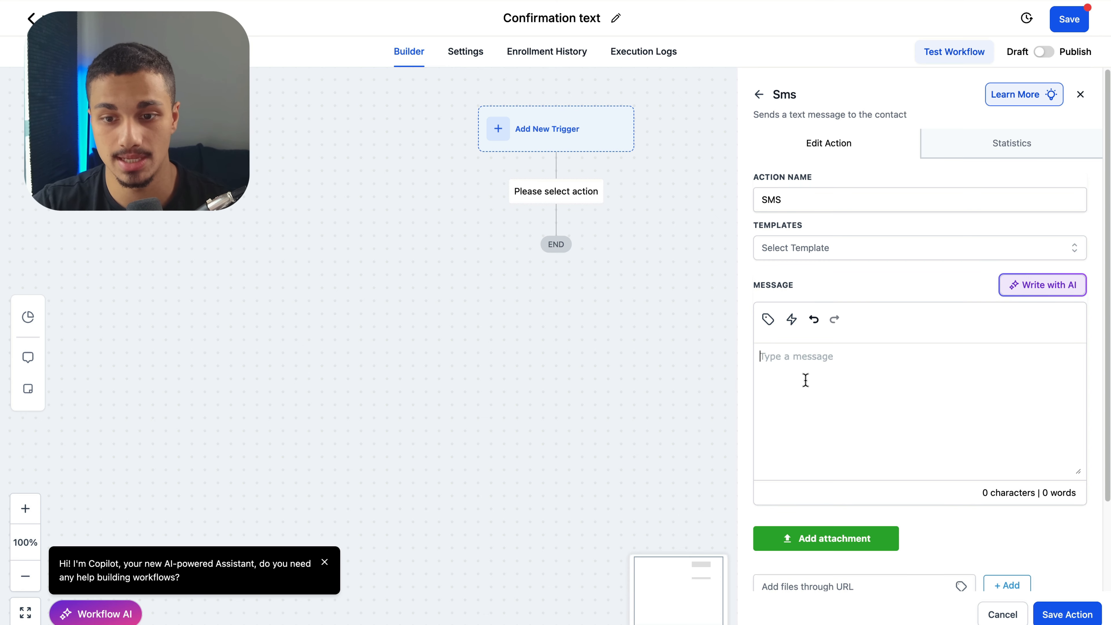
text(Than)
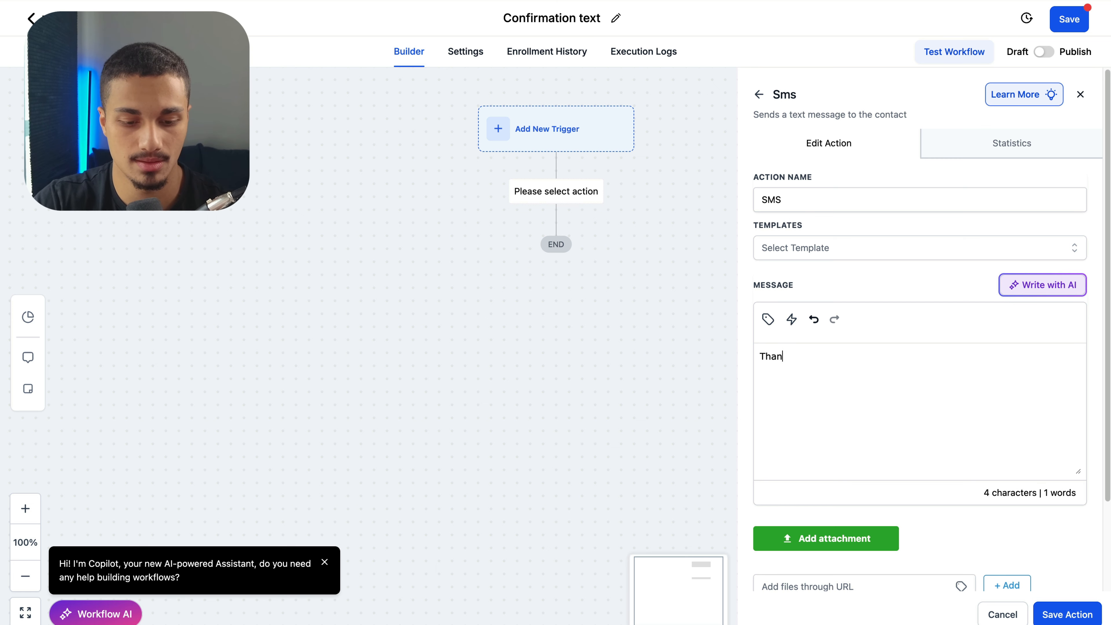
text(ks for )
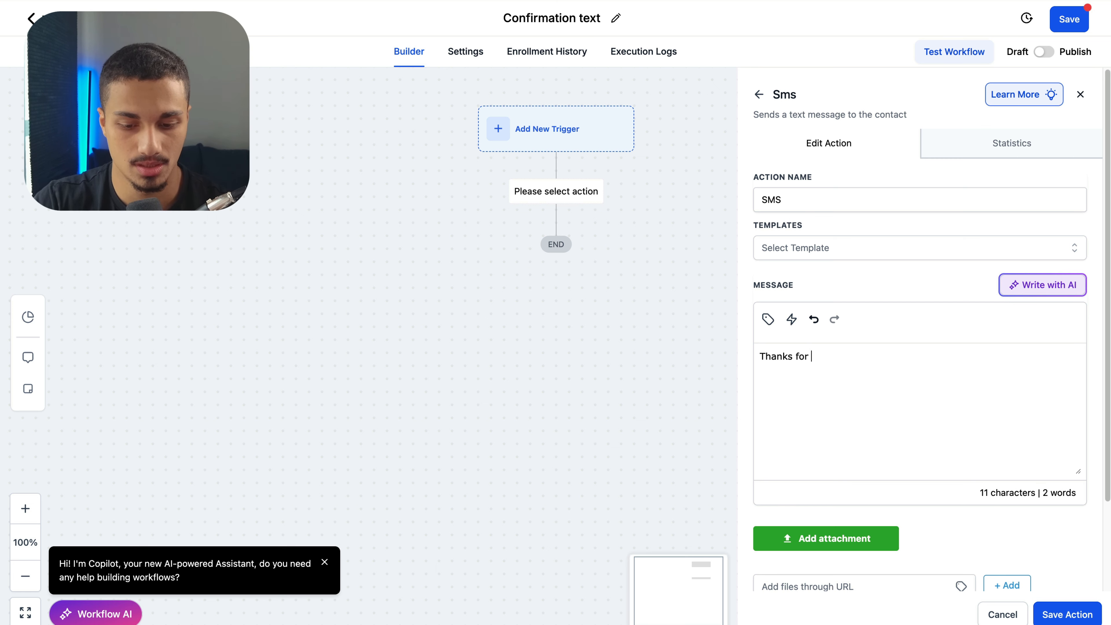
text(re)
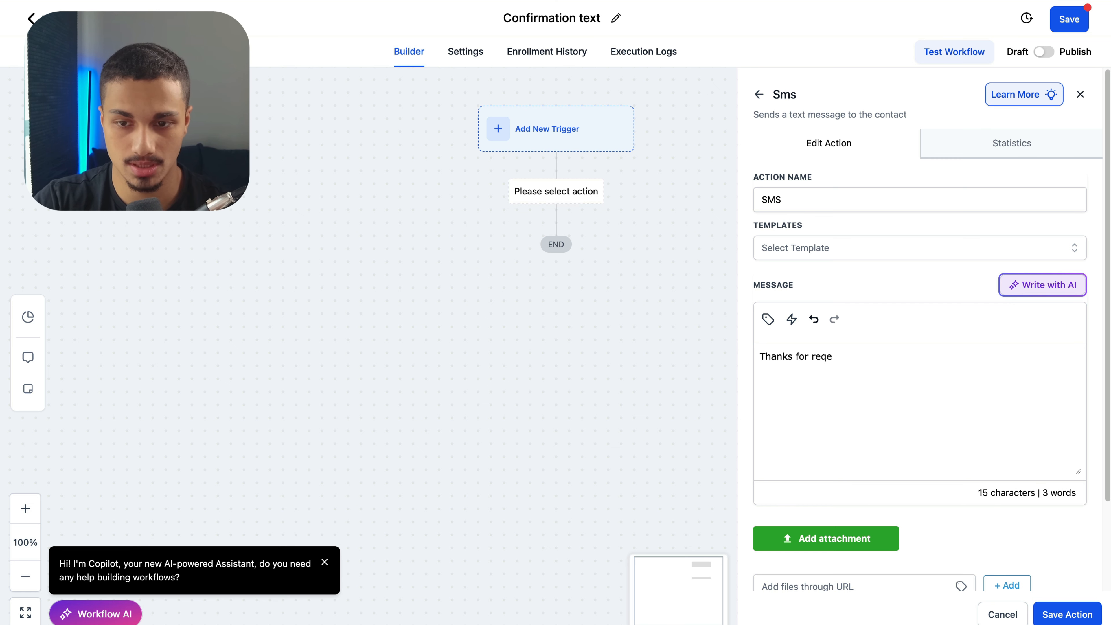
text(que)
key(BackSpace)
text(uesting our offer!)
key(Return)
key(Return)
text(Here's your form)
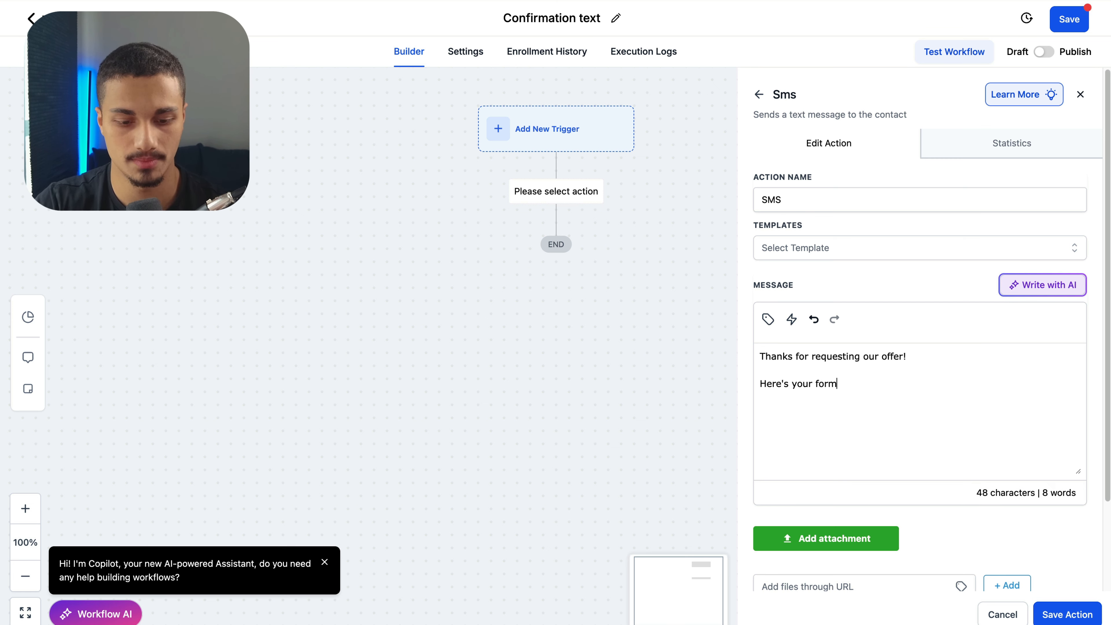
text( submission:)
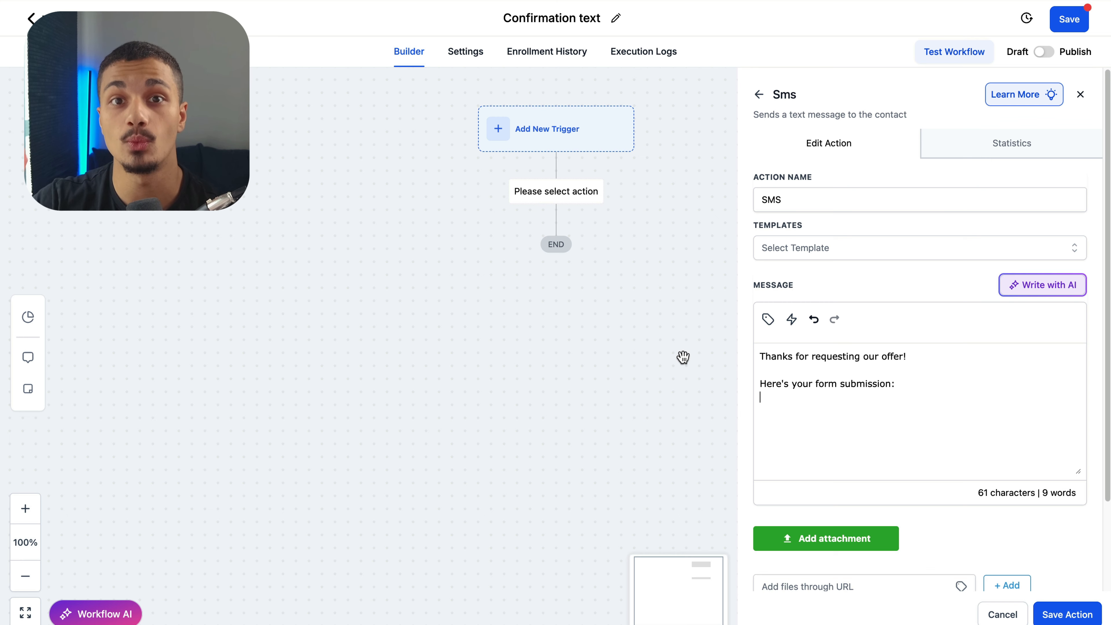
Step: Insert the contact custom field "Why do you want to sell your property" below the form submission line
click(769, 323)
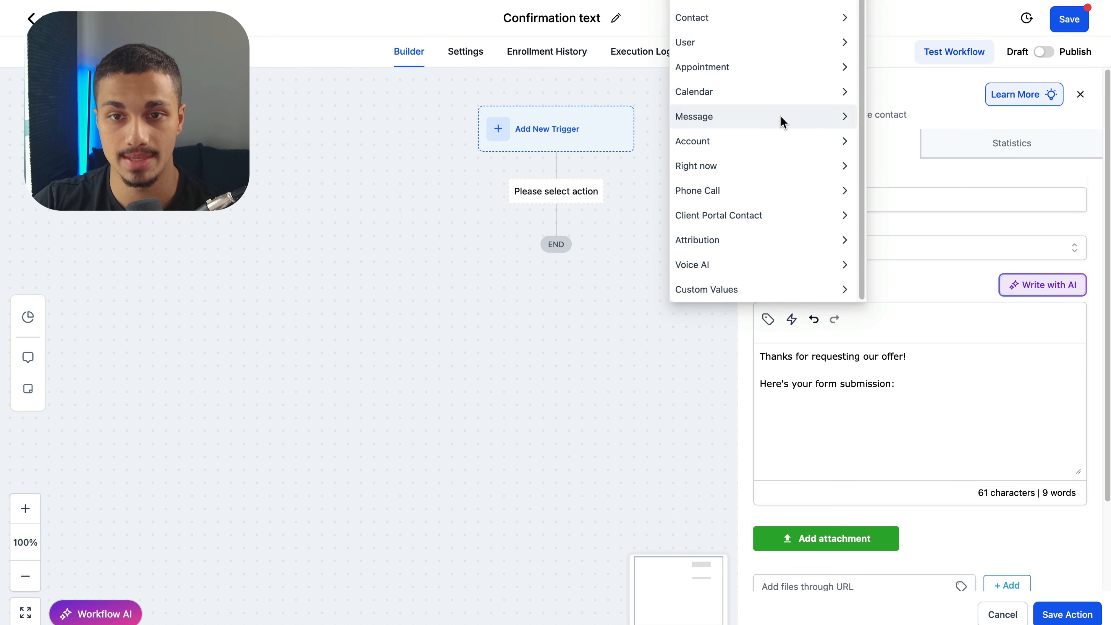
click(759, 22)
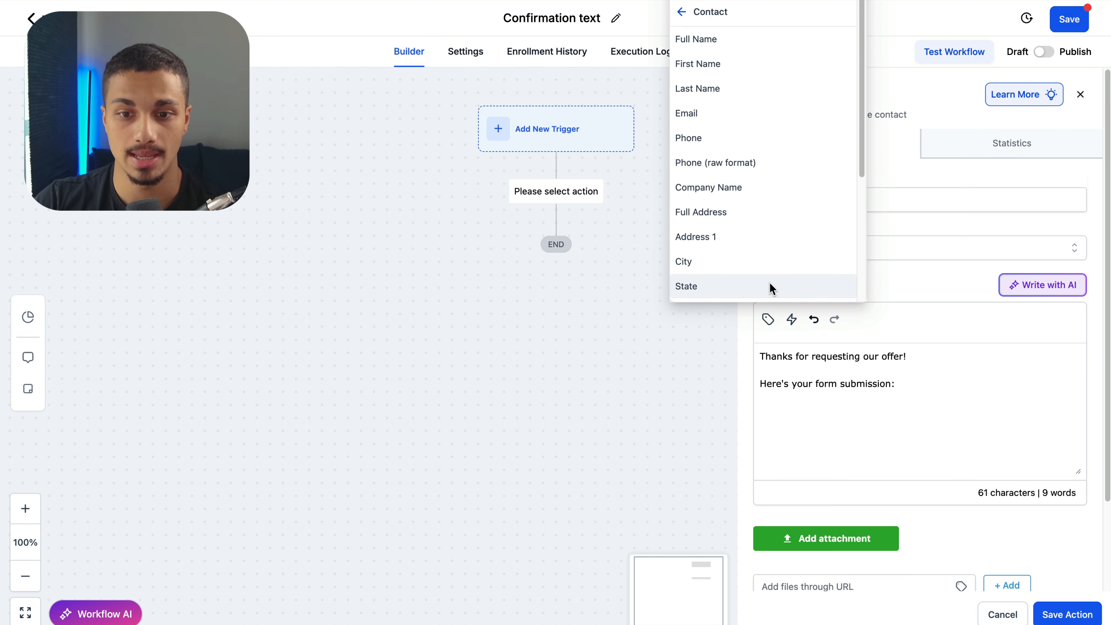
scroll(768, 287, down, 5)
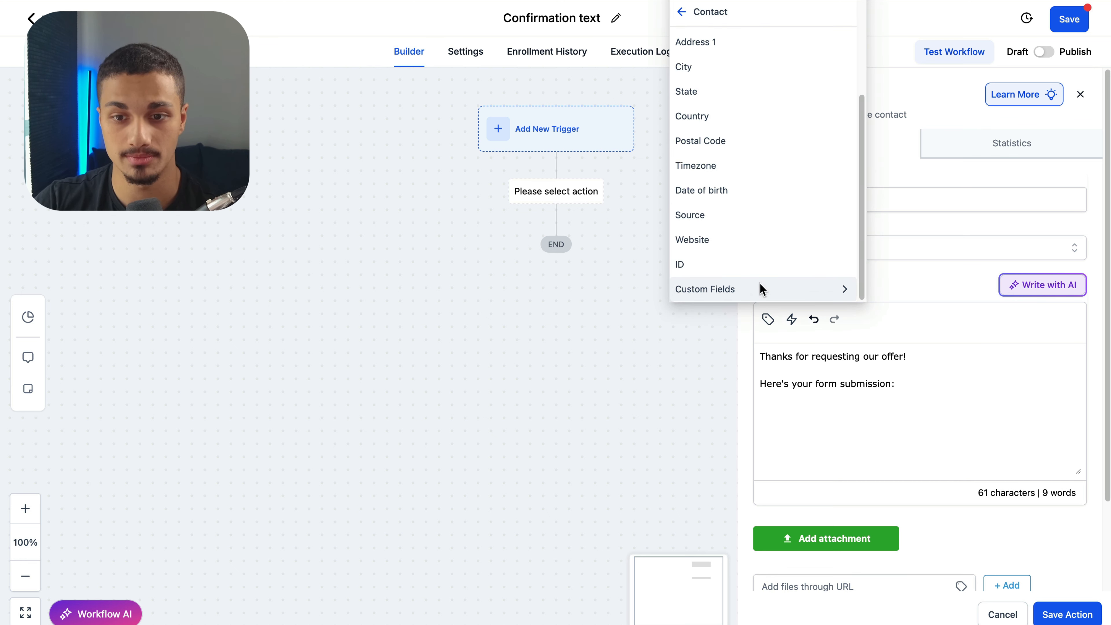
click(760, 289)
drag(865, 70, 865, 314)
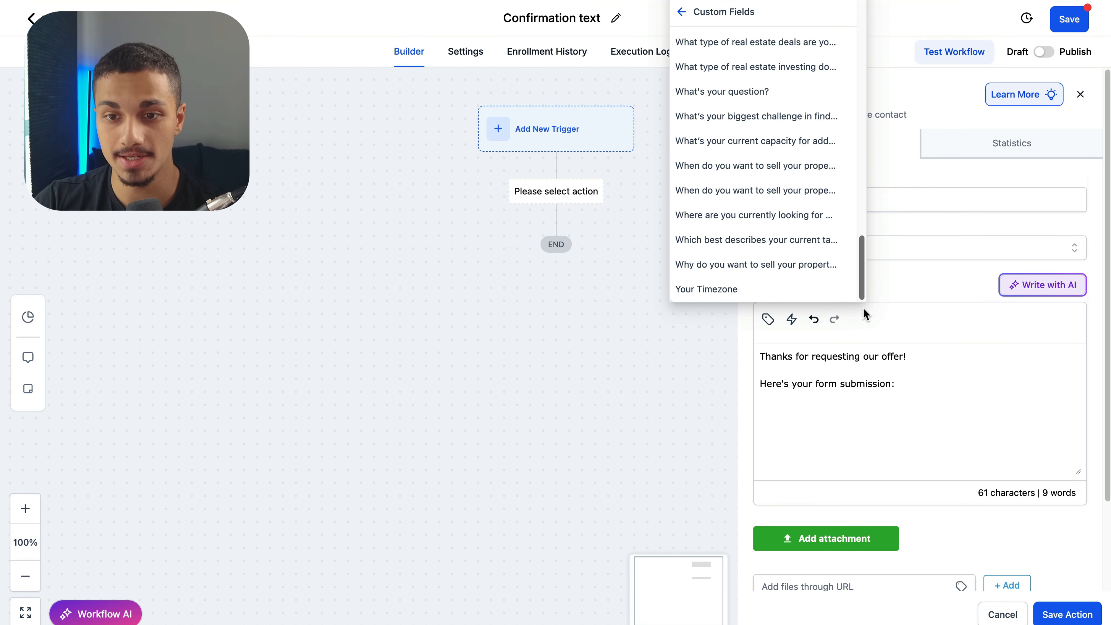
scroll(844, 175, up, 15)
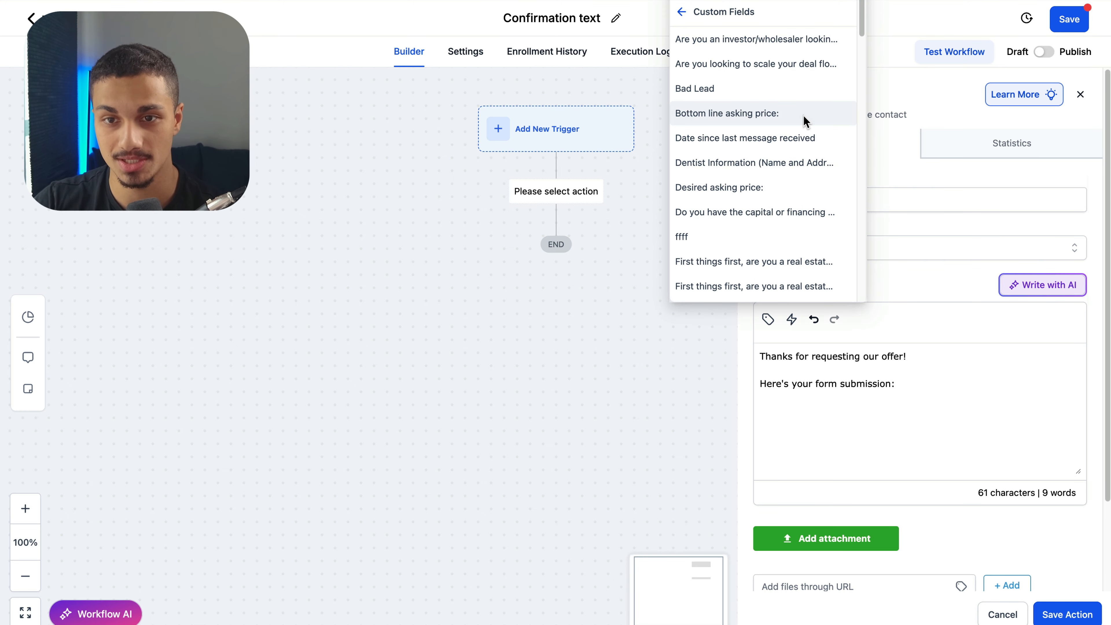
drag(863, 28, 873, 316)
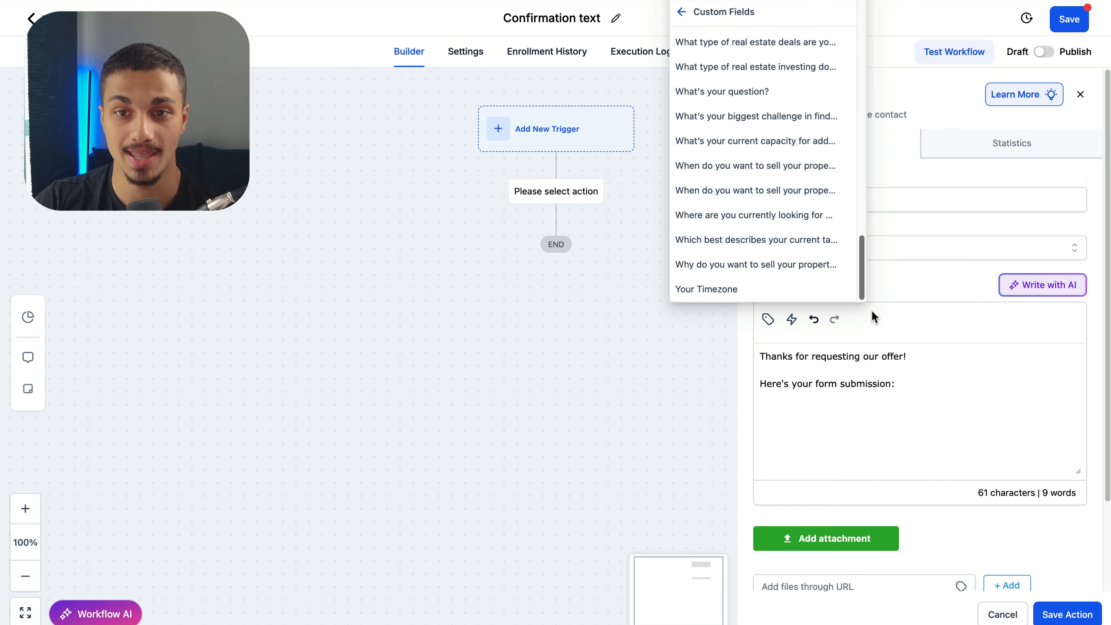
click(786, 264)
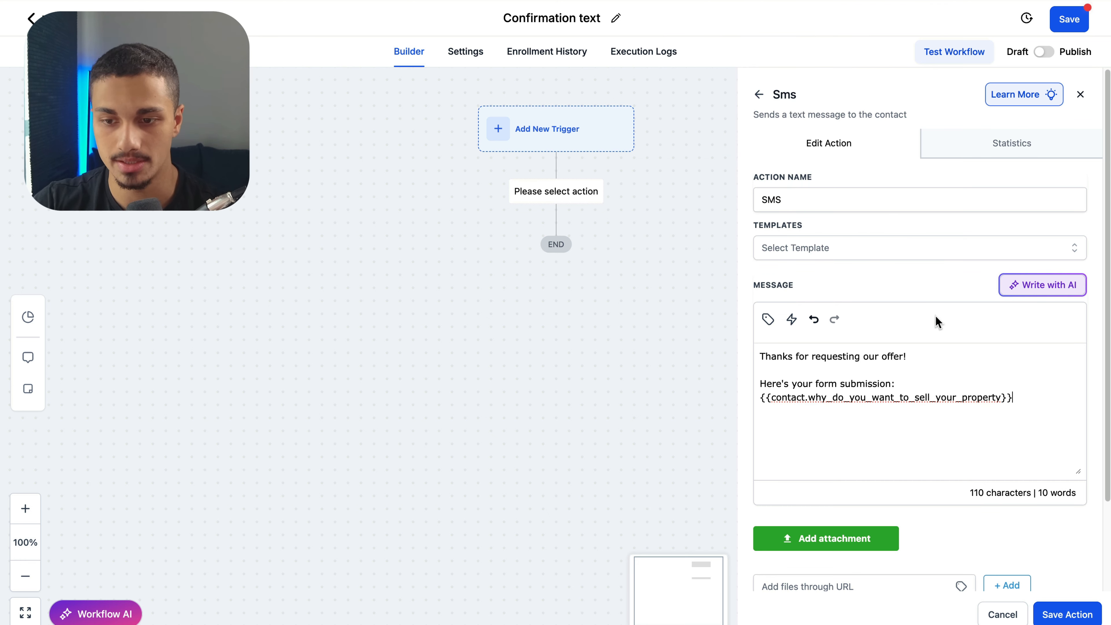
Step: Insert the contact custom field for which best describes the current target market beneath the first placeholder, separated by a blank line
click(770, 323)
scroll(833, 132, down, 10)
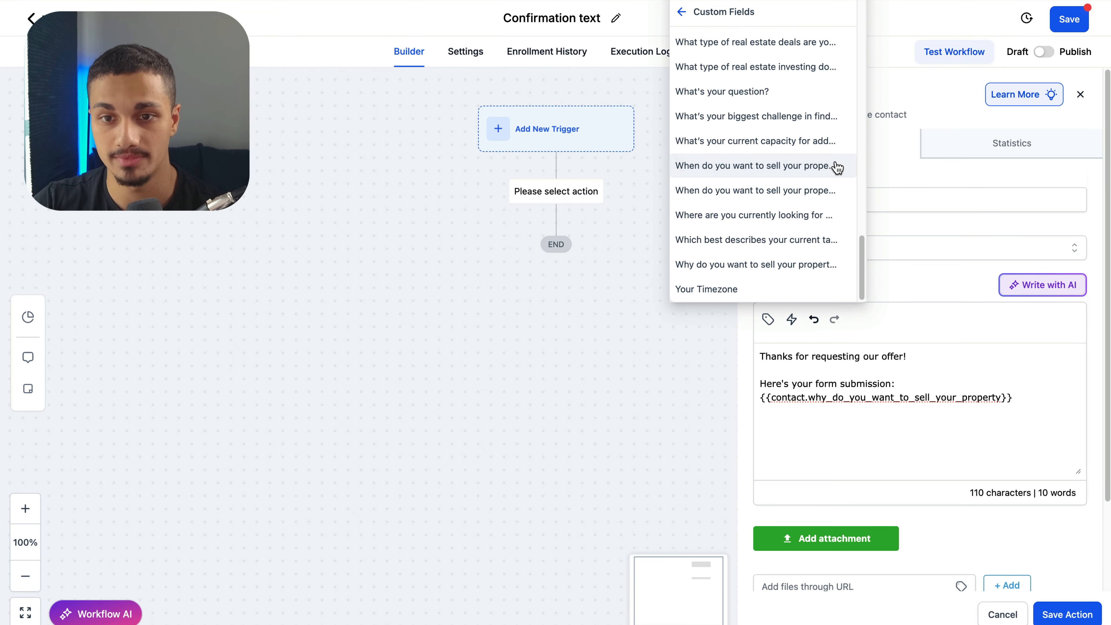
click(800, 248)
scroll(968, 363, down, 3)
Step: Add the label "Reason for wanting to sell:" on its own line above the reason-for-selling placeholder
click(860, 302)
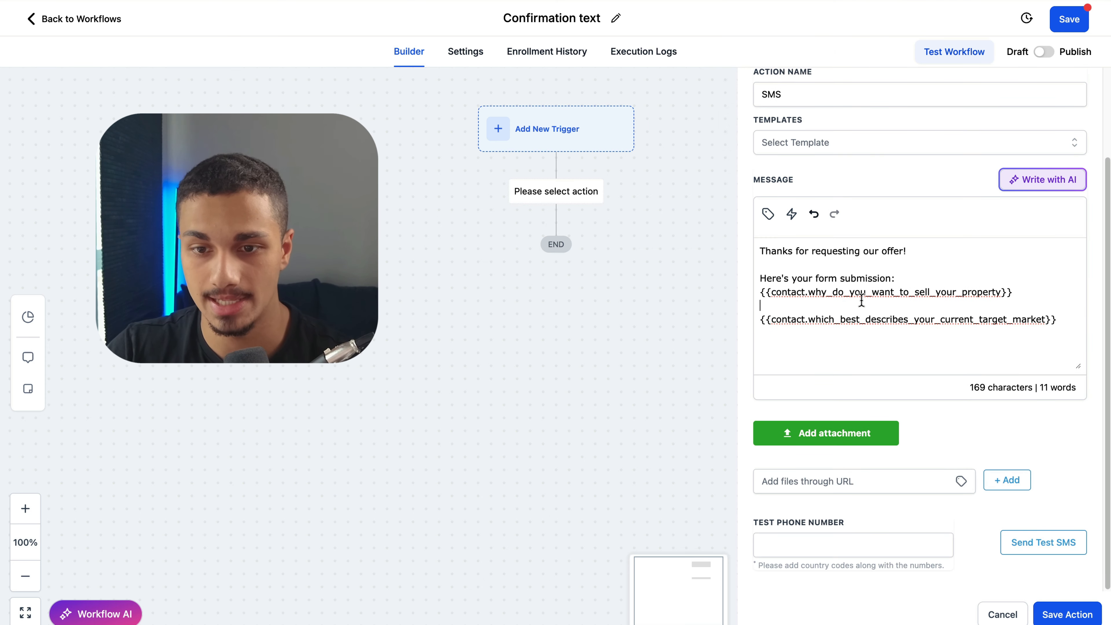
click(762, 296)
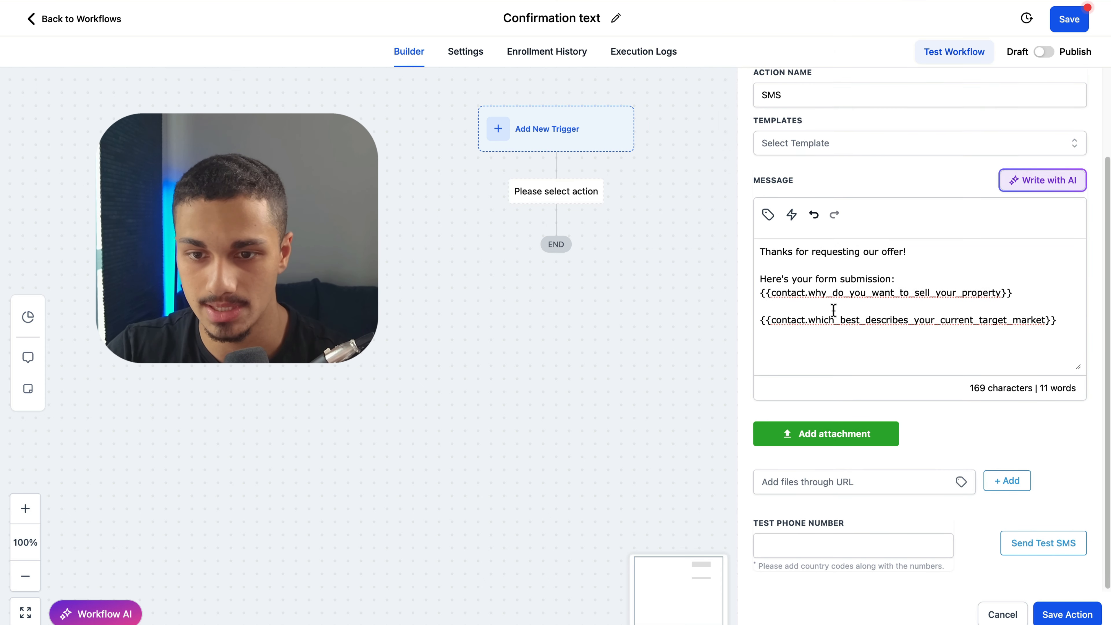
scroll(834, 310, up, 1)
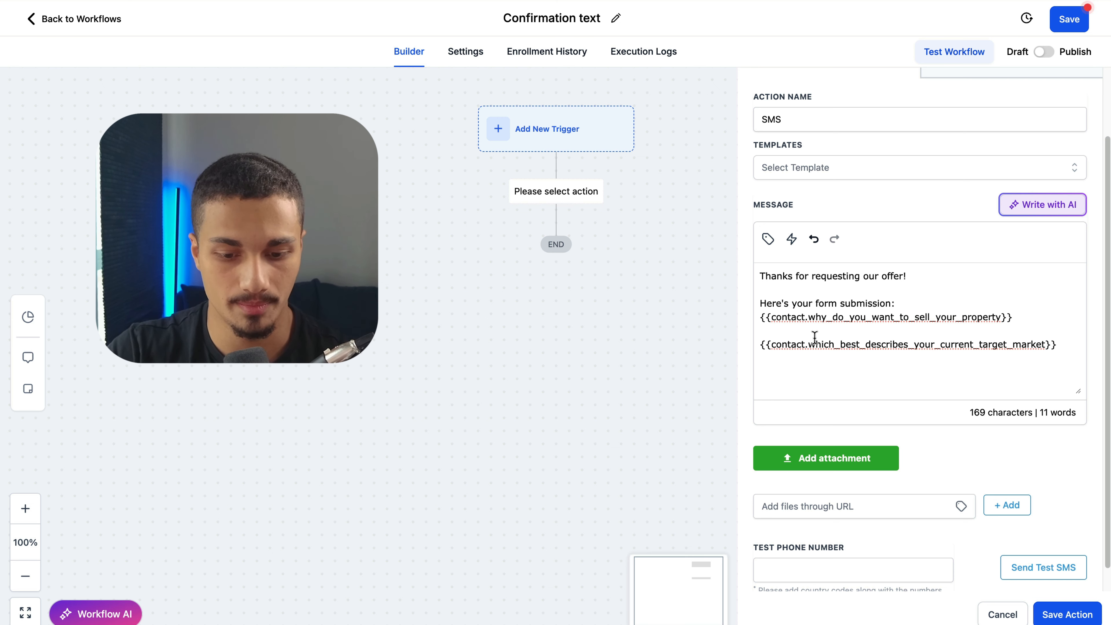
text(Why)
key(BackSpace)
key(BackSpace)
key(BackSpace)
text(Reason f)
text(or wanting to s)
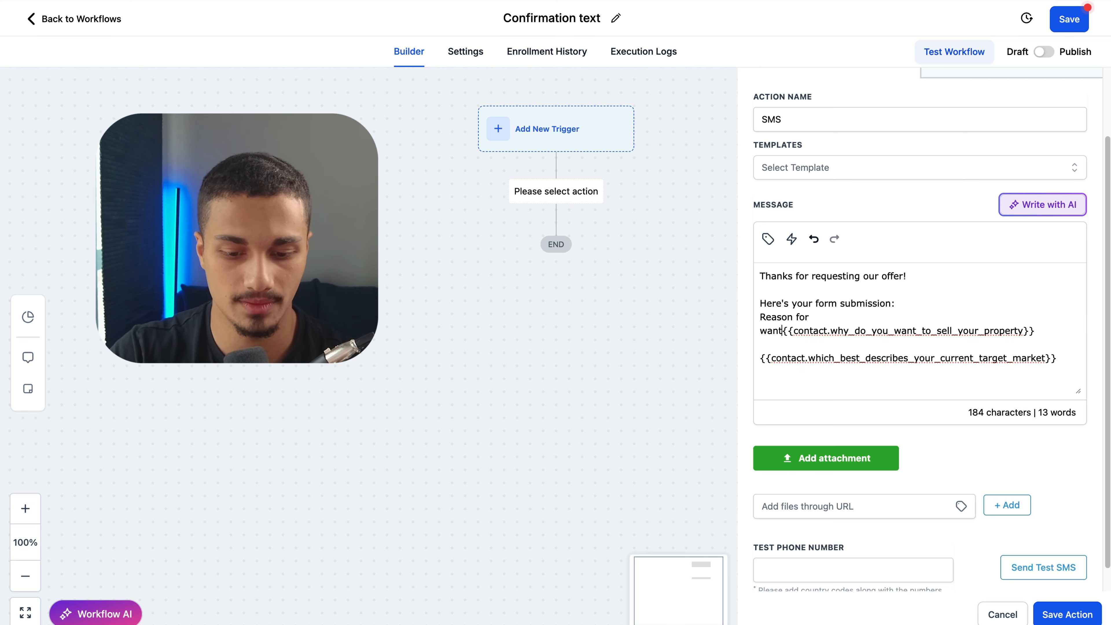
text(ell)
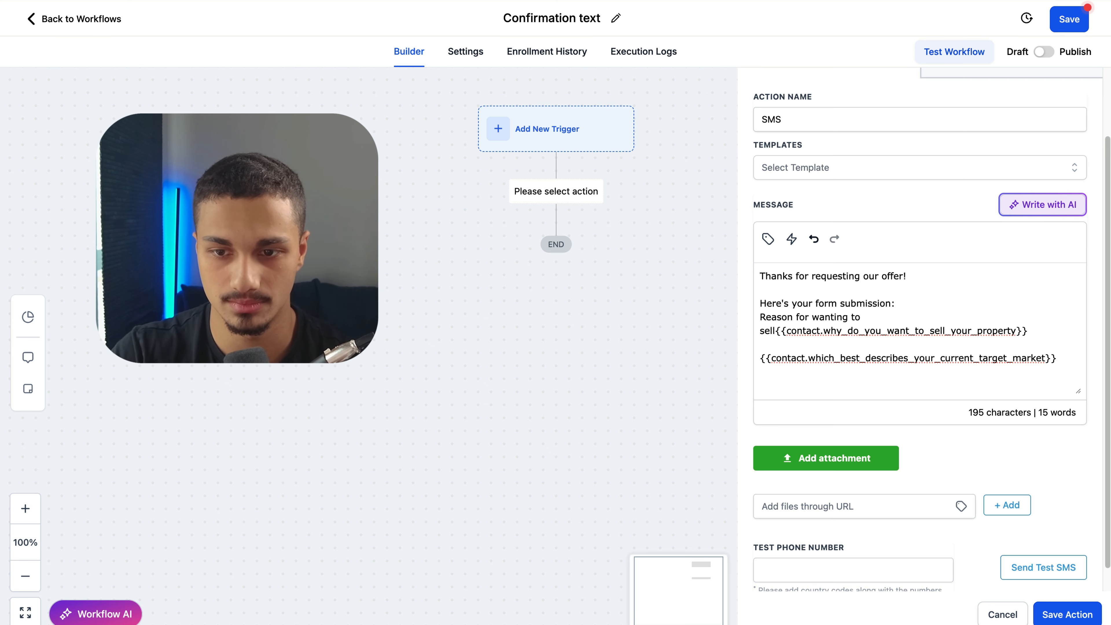
text(:)
key(Return)
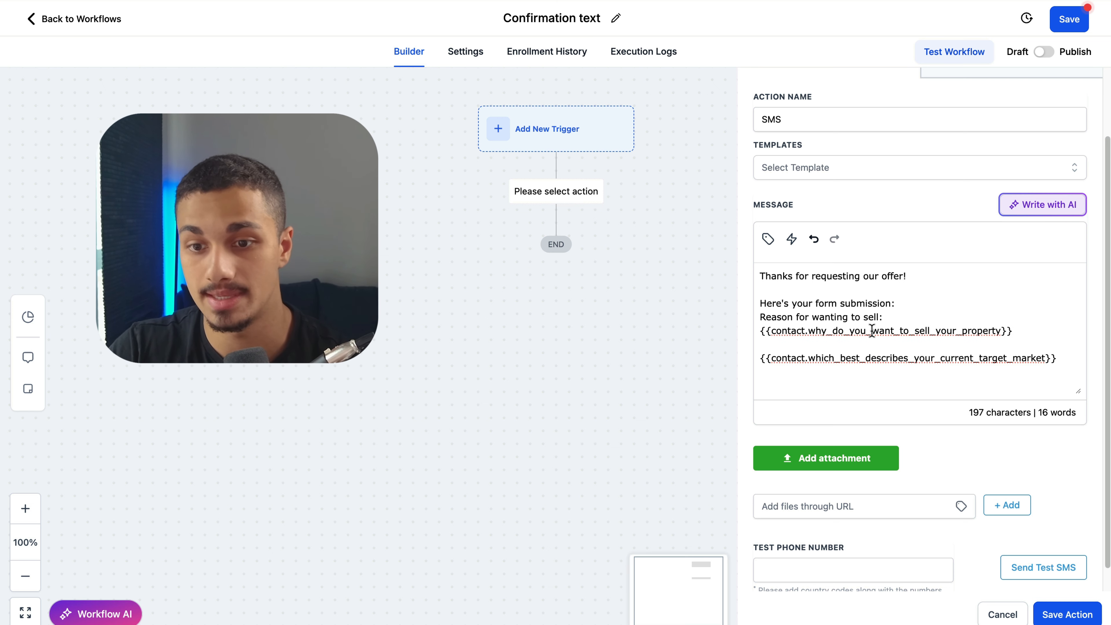
Step: Add the label "Current target market:" on its own line above the target market placeholder
triple_click(871, 331)
click(909, 357)
key(Return)
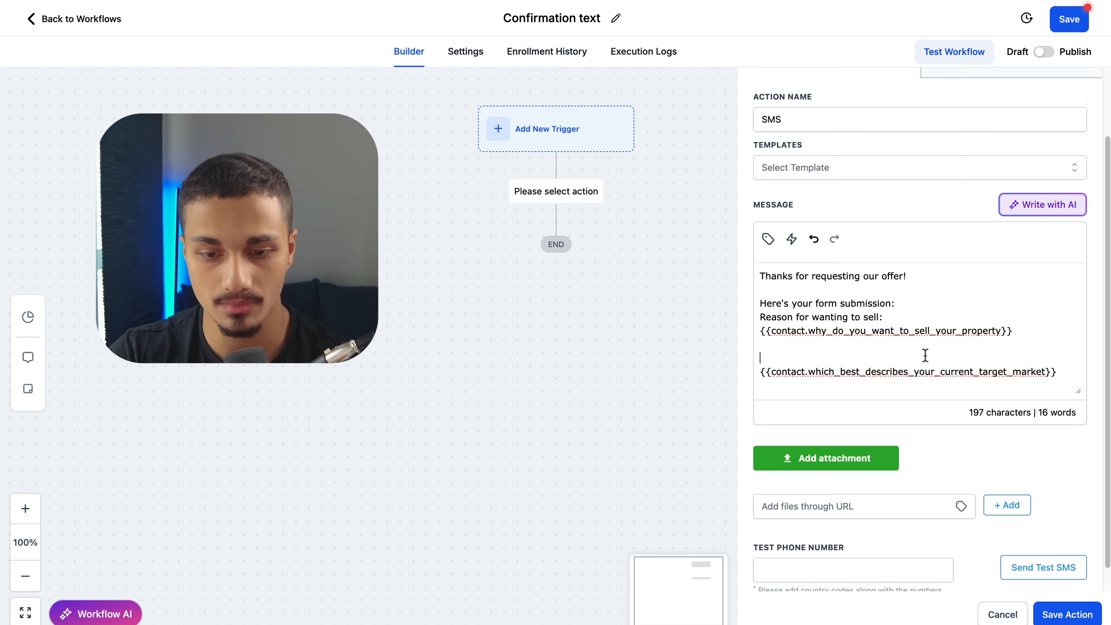
text(Current)
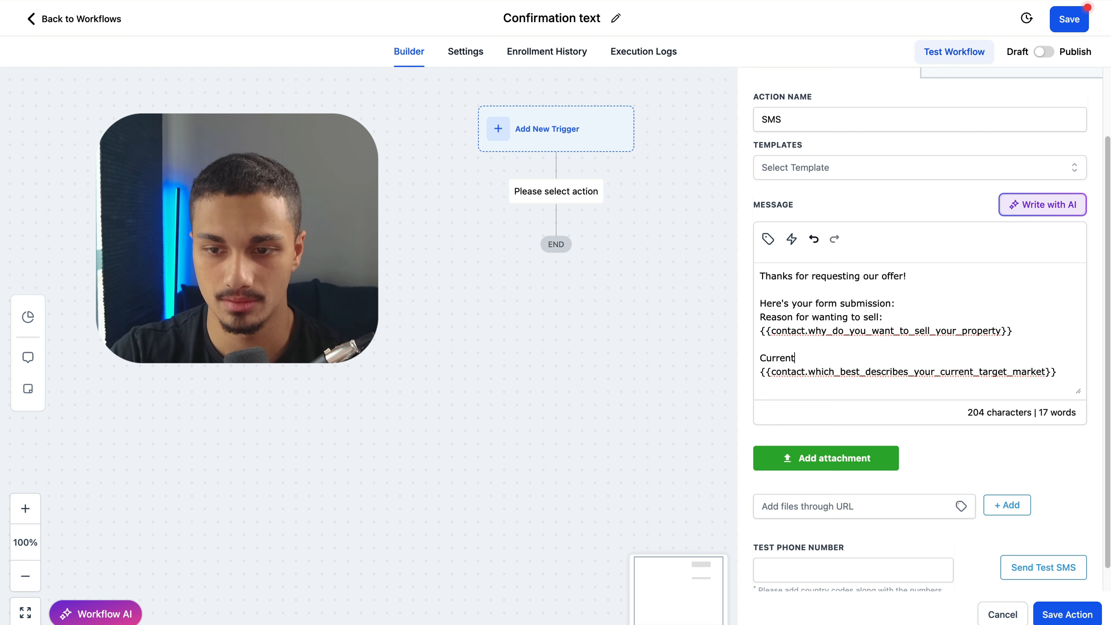
text( target ma)
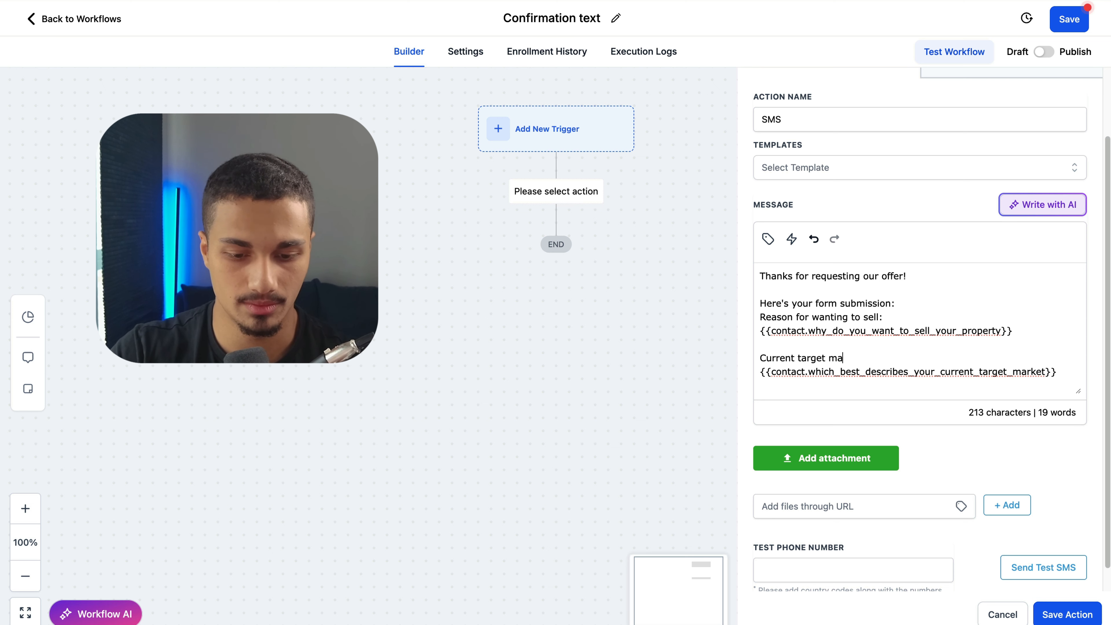
text(rket:)
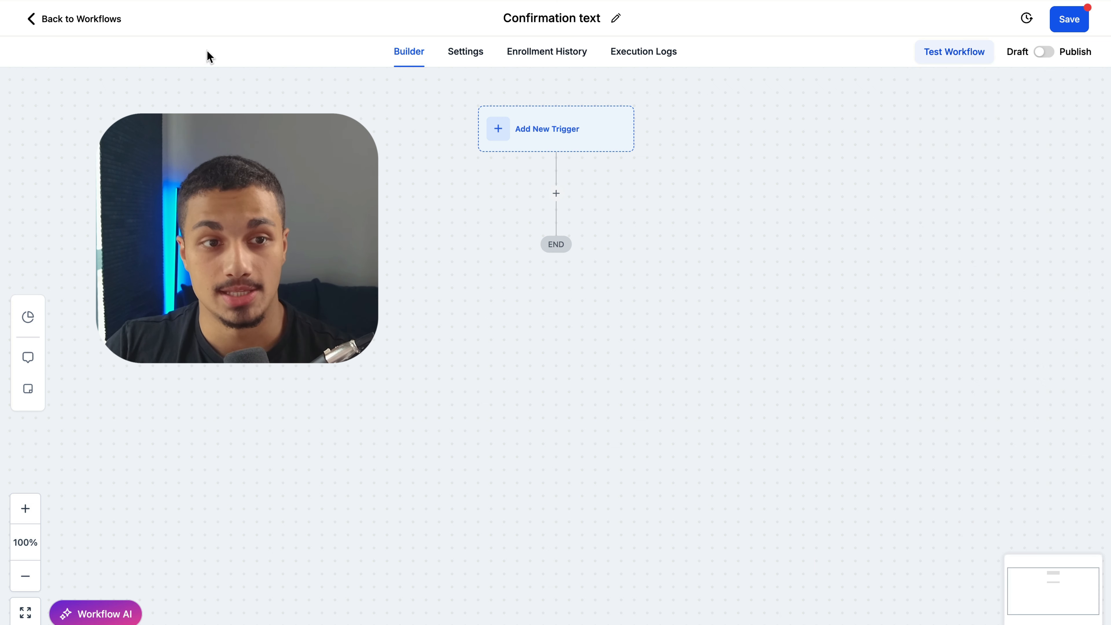
Step: Leave the workflow without saving its changes and delete the draft workflow from the list, entering CONFIRM to proceed
click(111, 20)
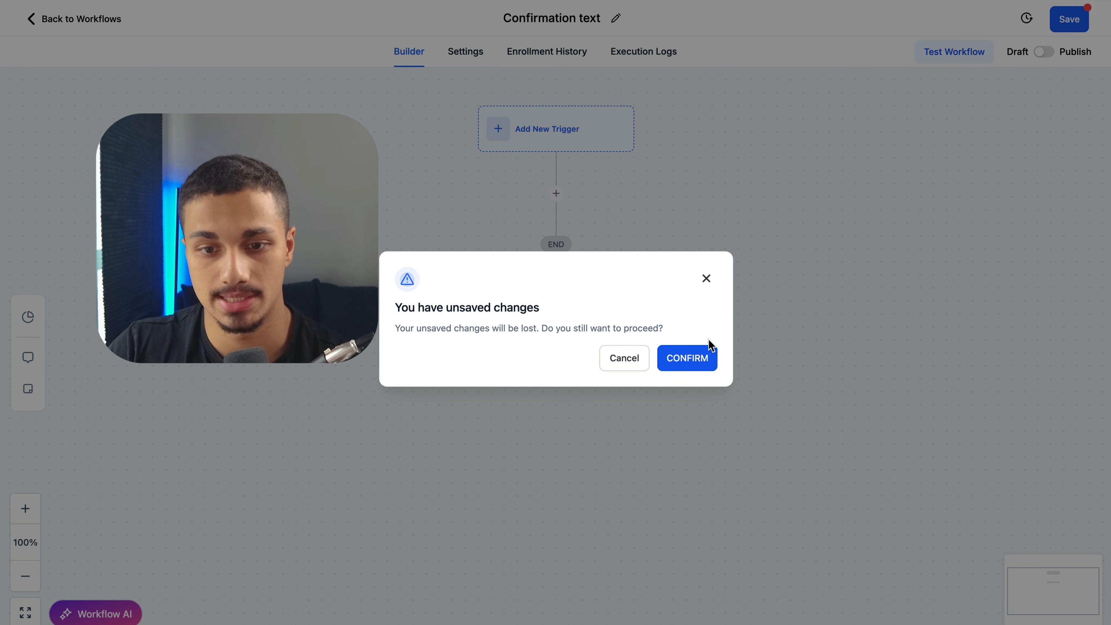
click(697, 359)
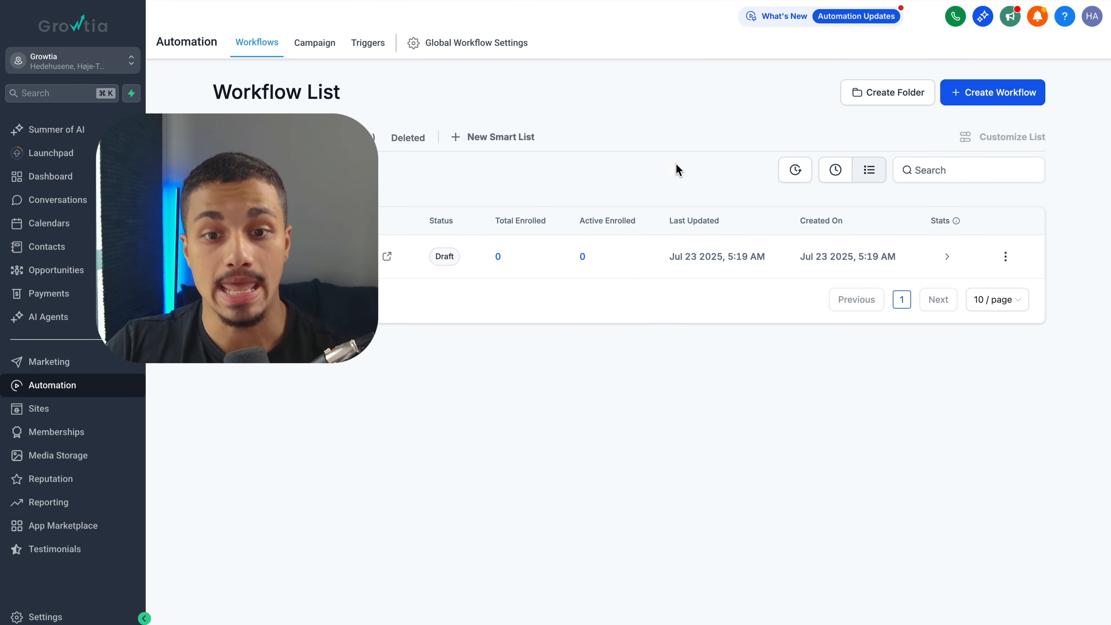
click(1005, 262)
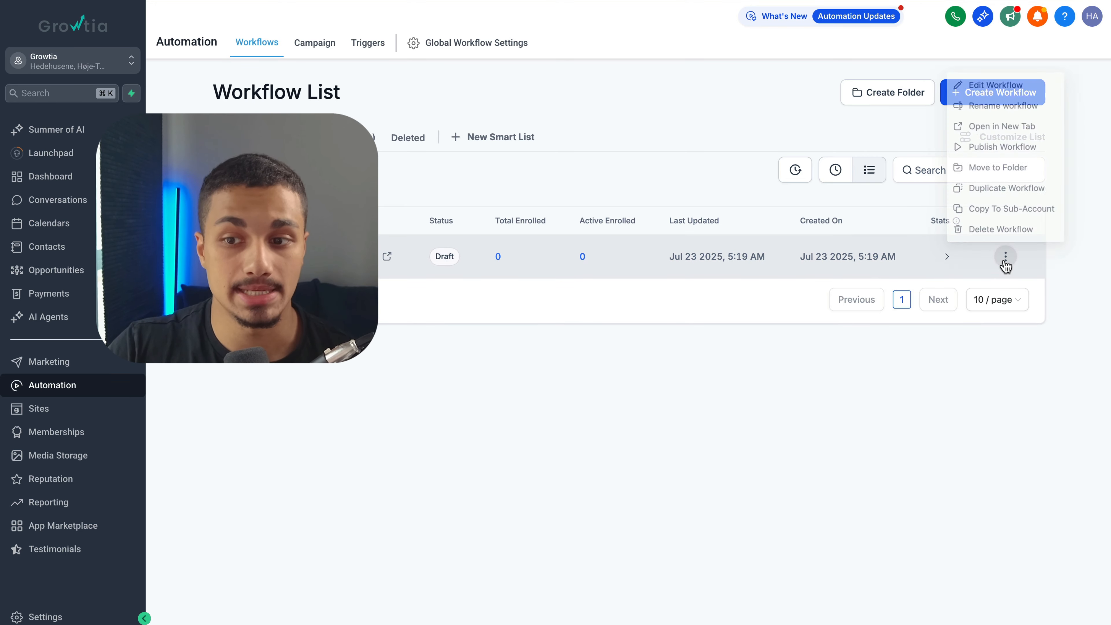
click(1000, 236)
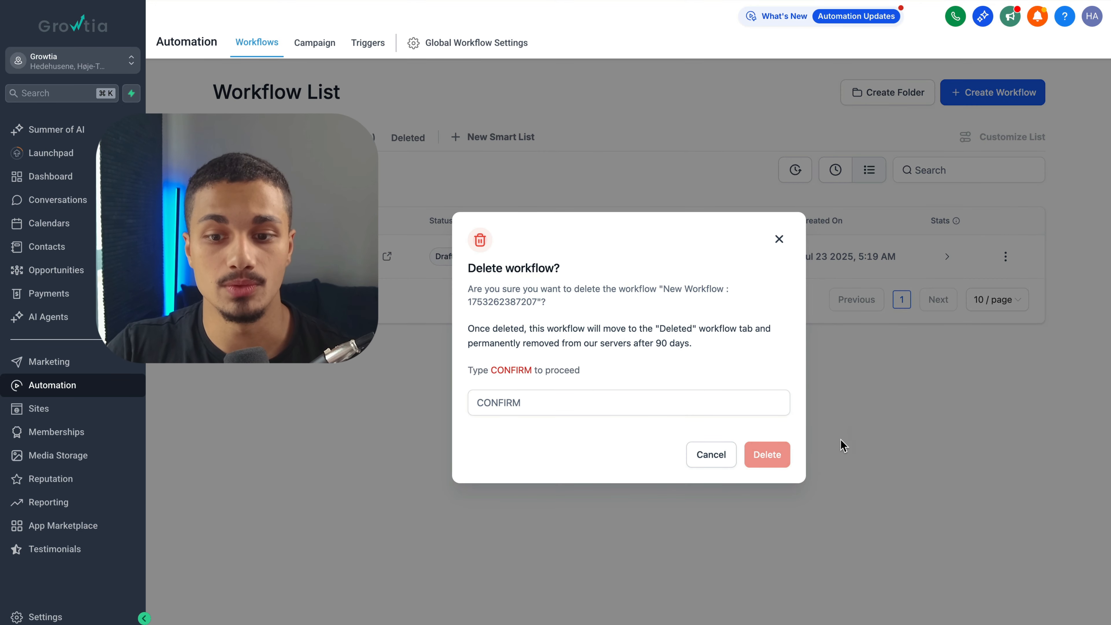
double_click(516, 370)
key(ctrl+c)
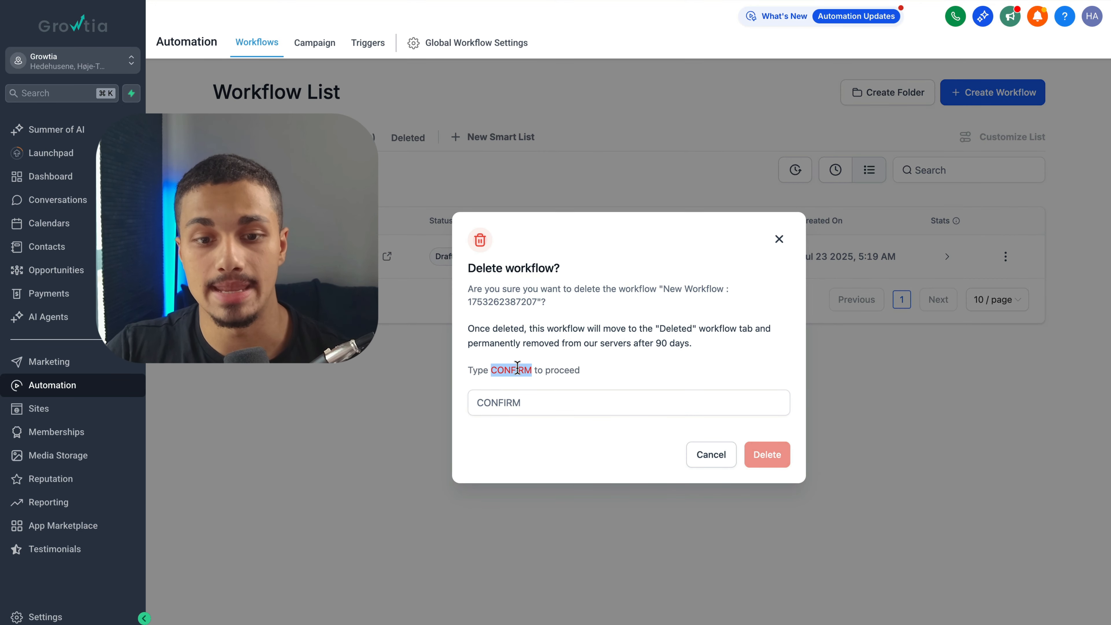
click(552, 409)
key(ctrl+v)
click(783, 459)
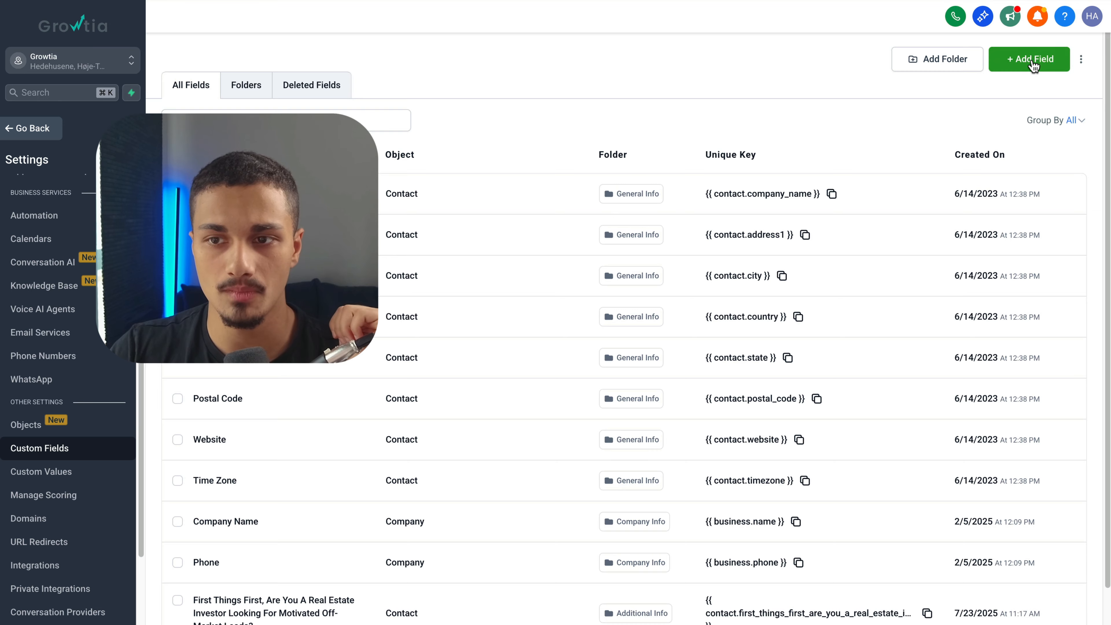
Step: Start a new custom field of the Radio Select type and continue to its settings
click(1033, 67)
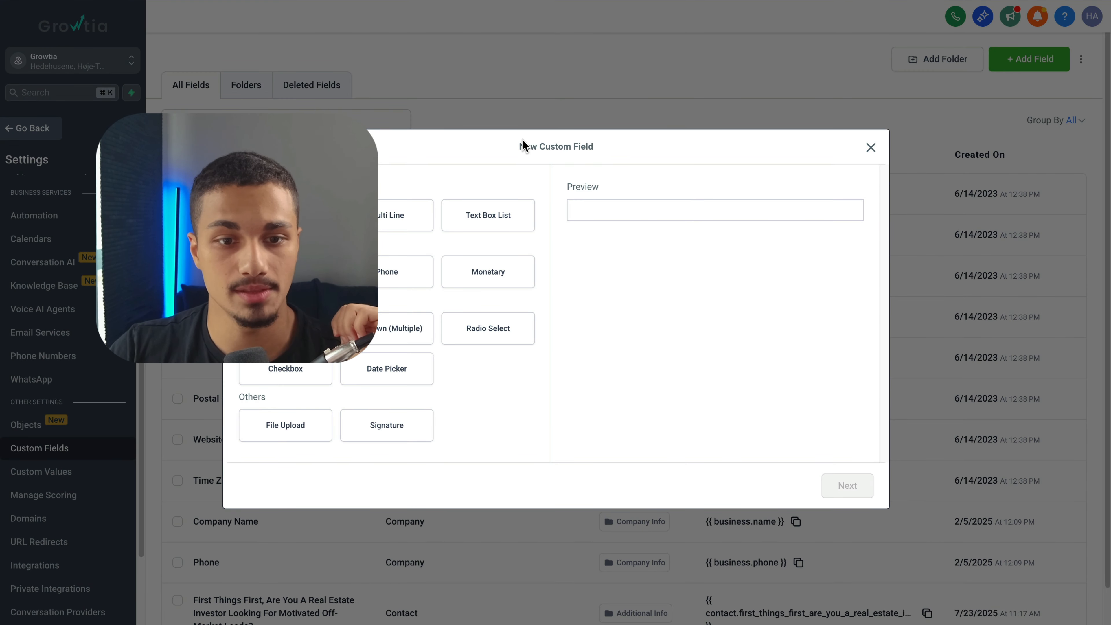
click(499, 346)
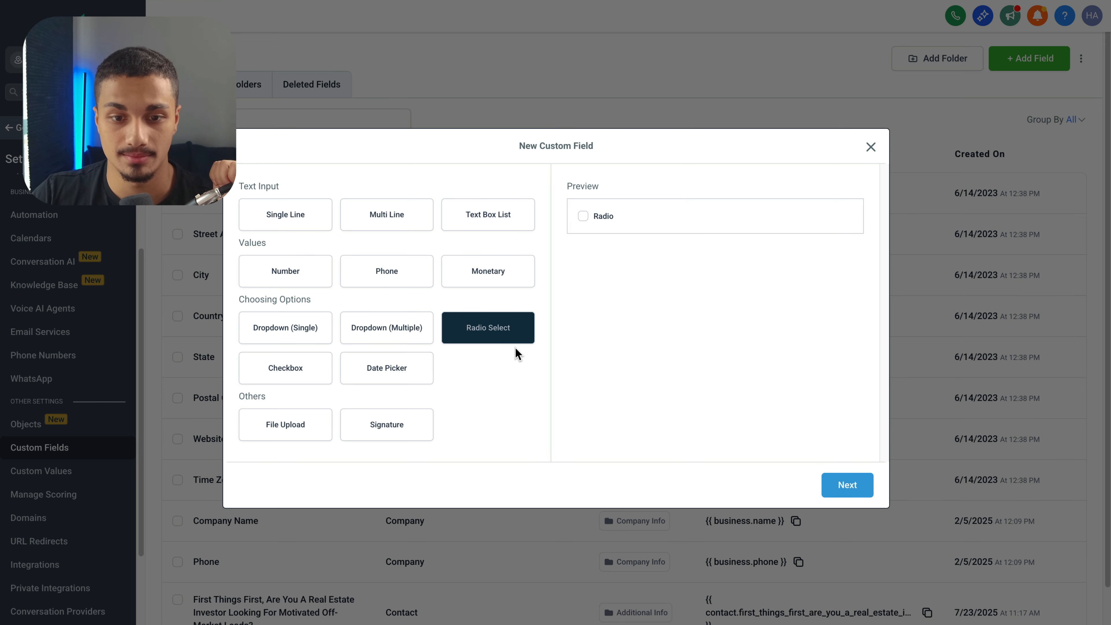
click(846, 486)
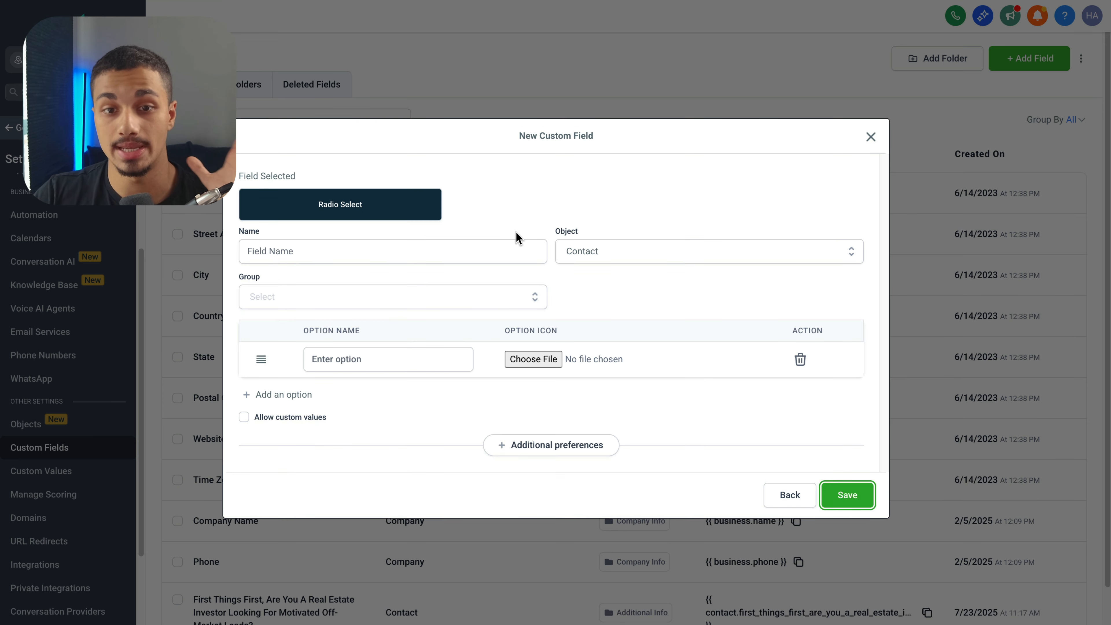
Step: Name the contact radio field "Reason for wanting to sell?" and assign it to the Additional Info group
click(457, 242)
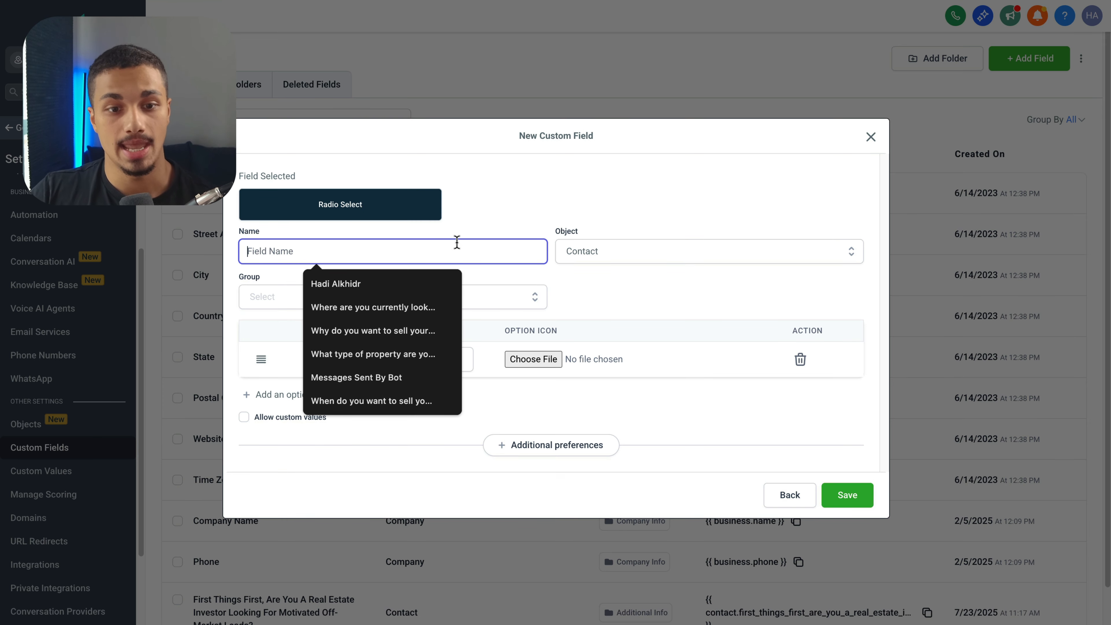
click(505, 213)
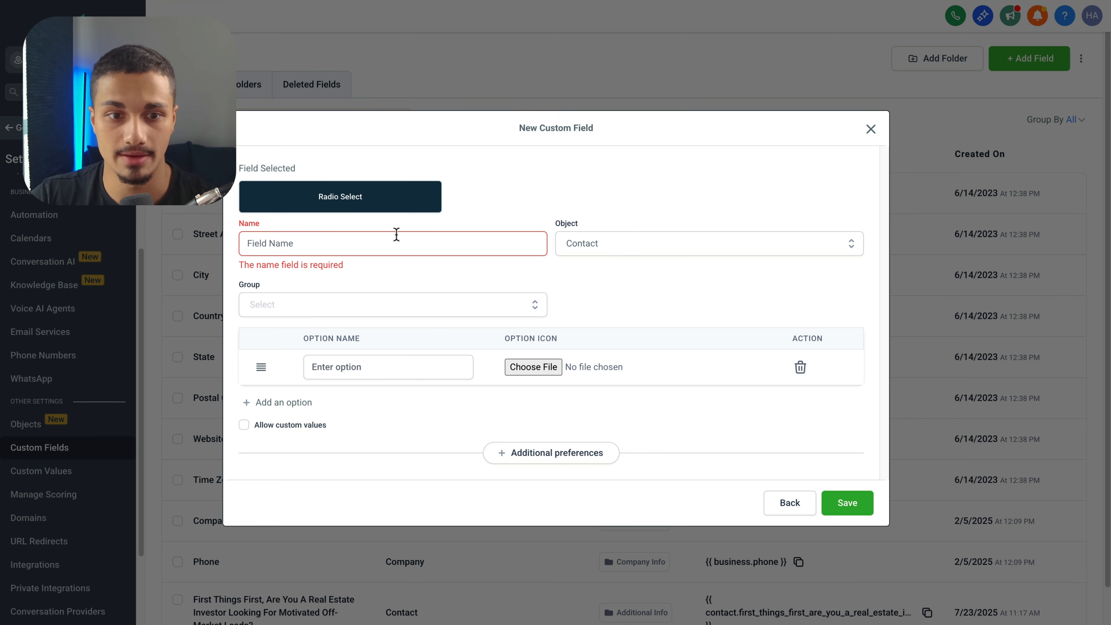
click(354, 244)
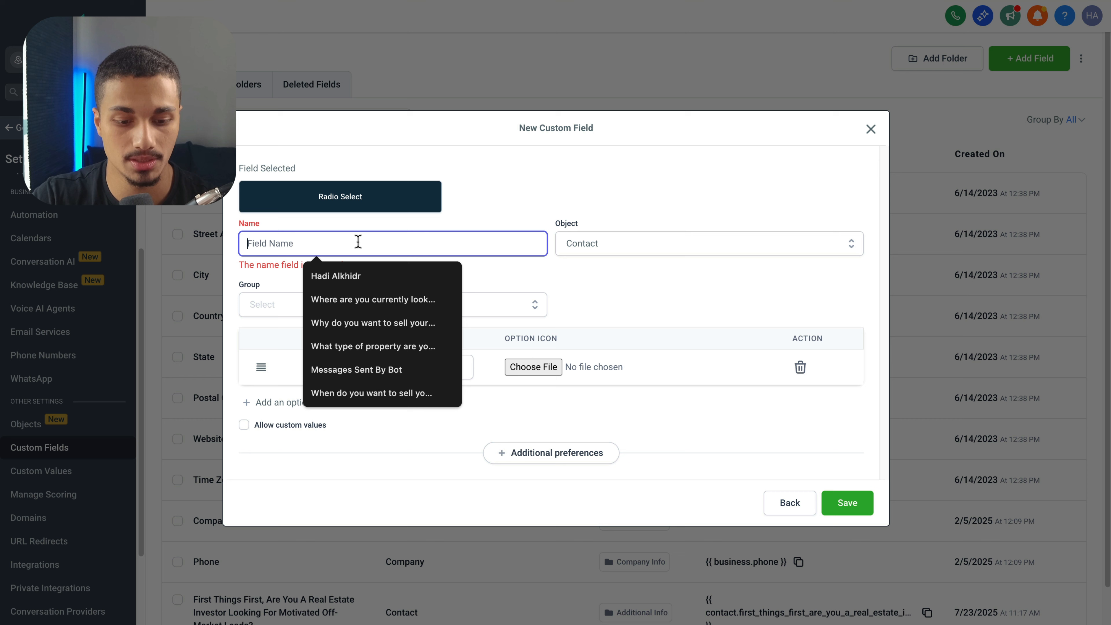
text(Reason)
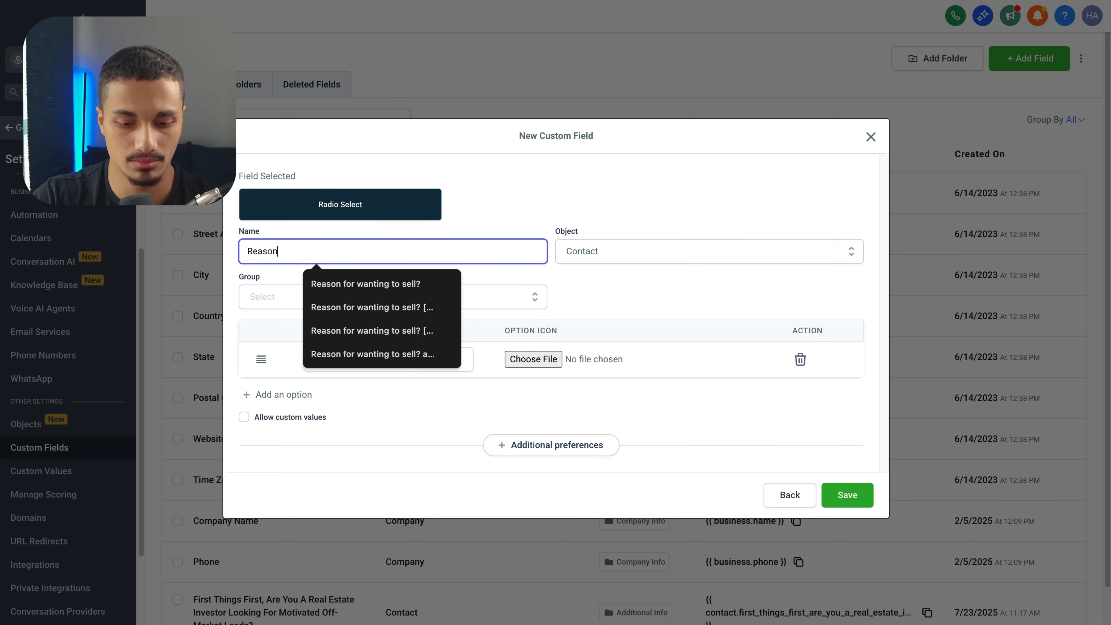
text( for wanting )
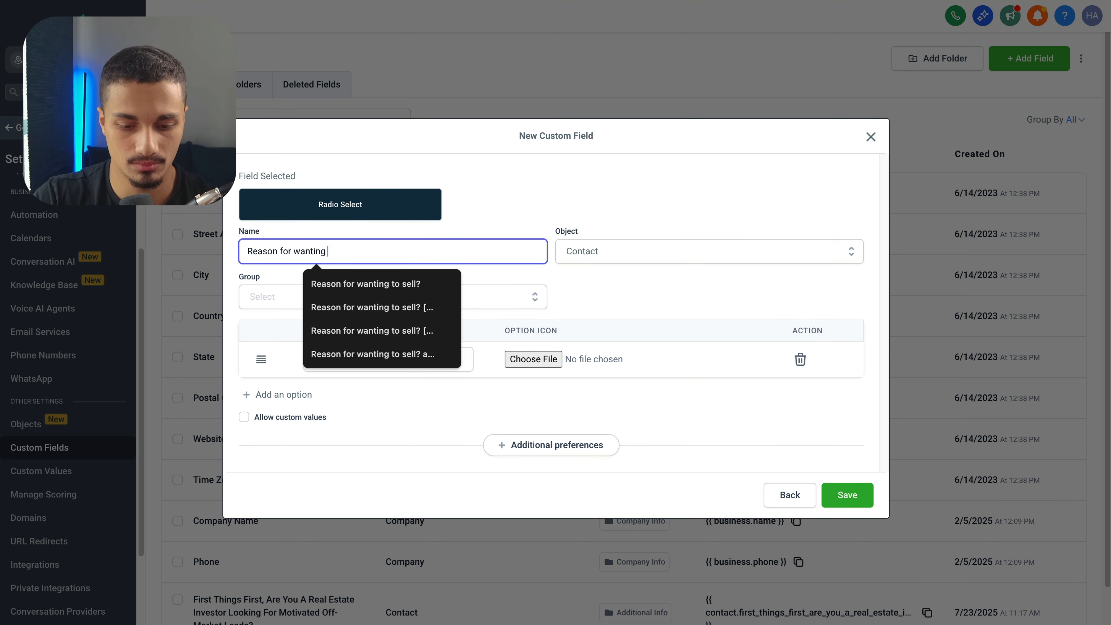
text(to sell?)
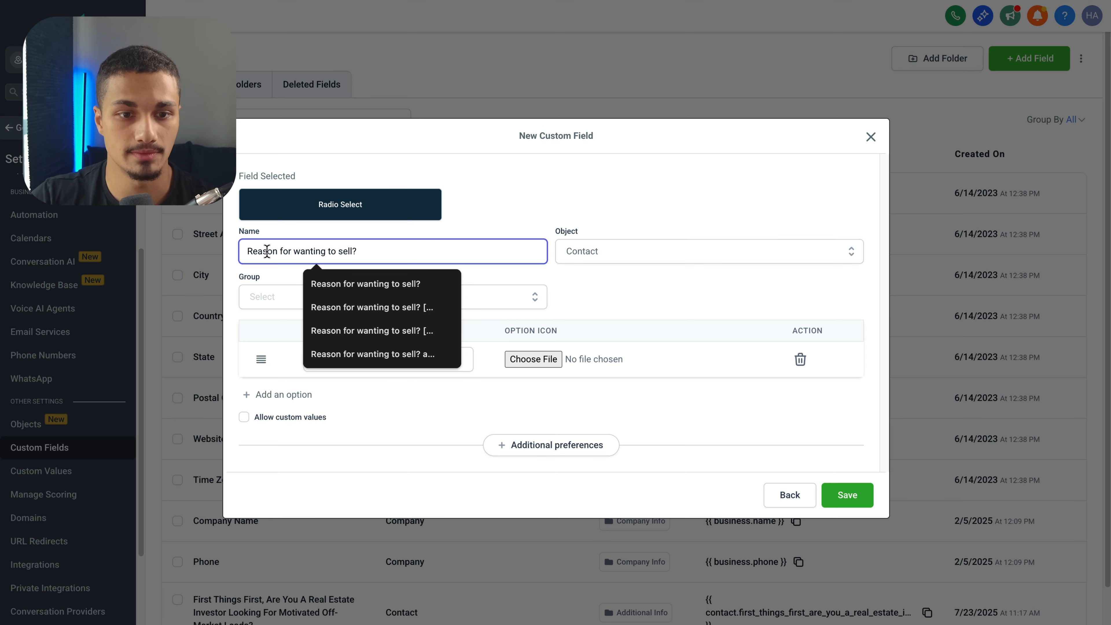
click(369, 296)
click(297, 370)
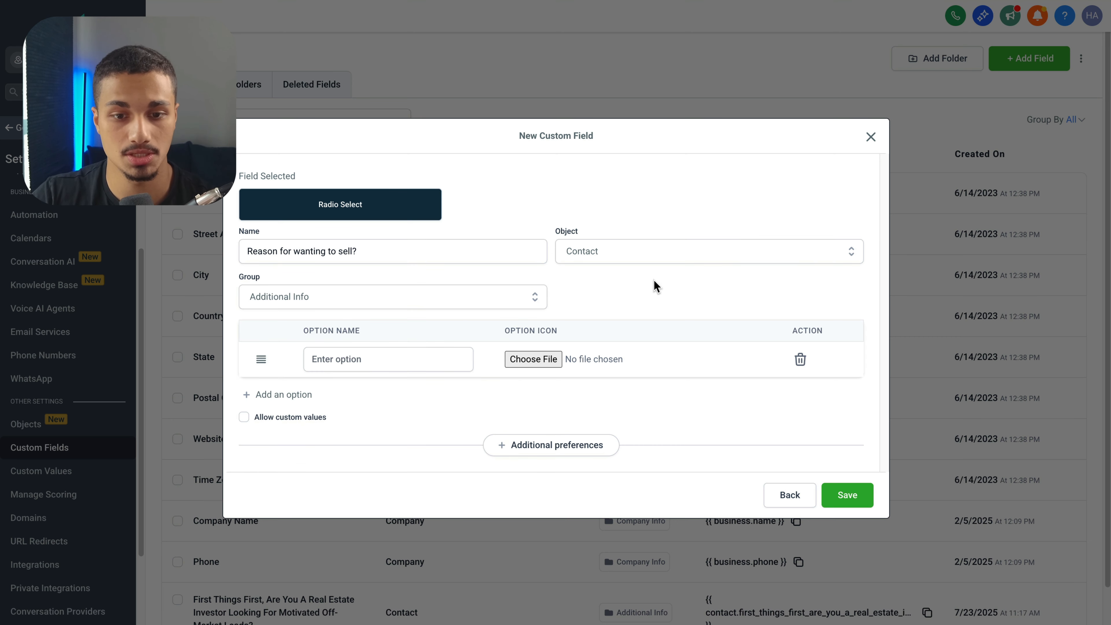
Step: Add the options Divorce, Relocating and Downsizing, extend the field name with "(Youtube video)" and save the custom field
click(390, 359)
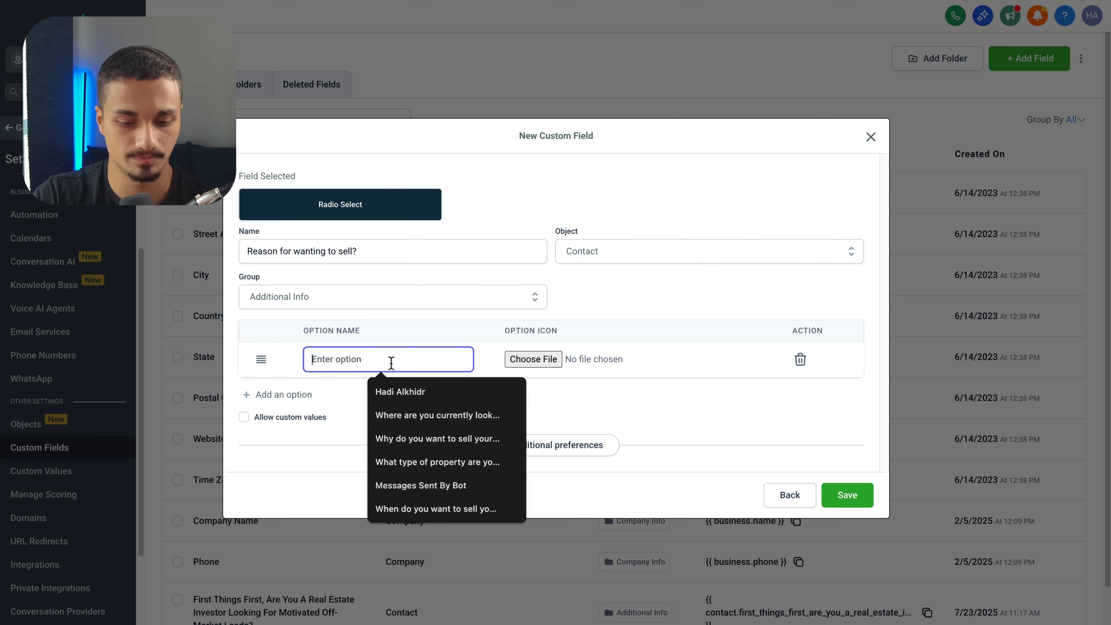
text(Divor)
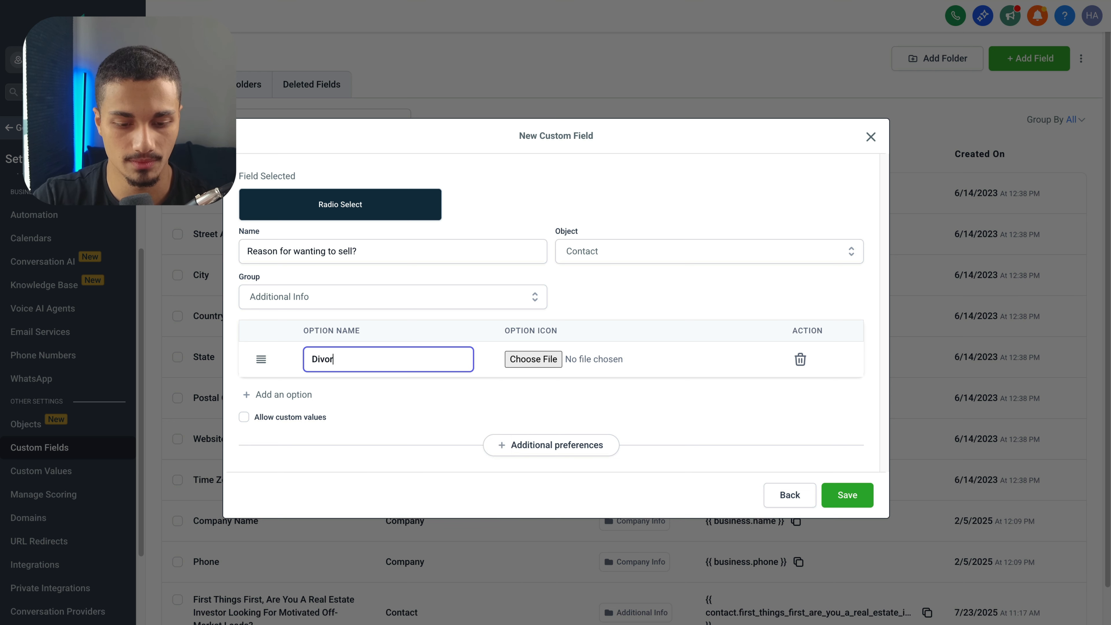
key(BackSpace)
key(BackSpace)
text(orce)
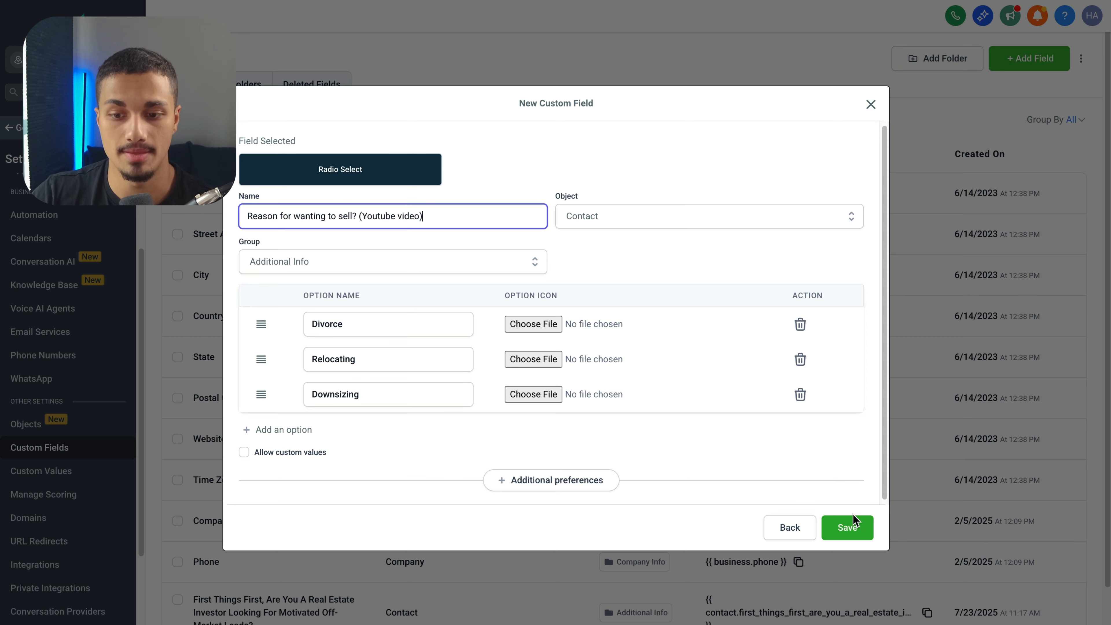
click(853, 524)
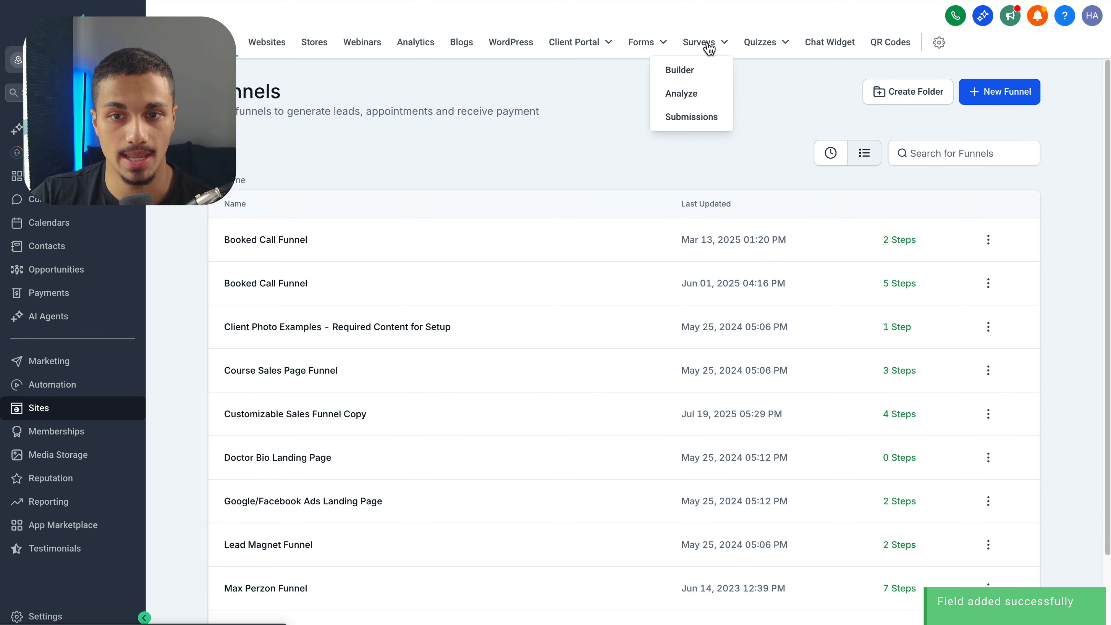
Step: Create a new survey from scratch in the Surveys section of Sites
click(708, 46)
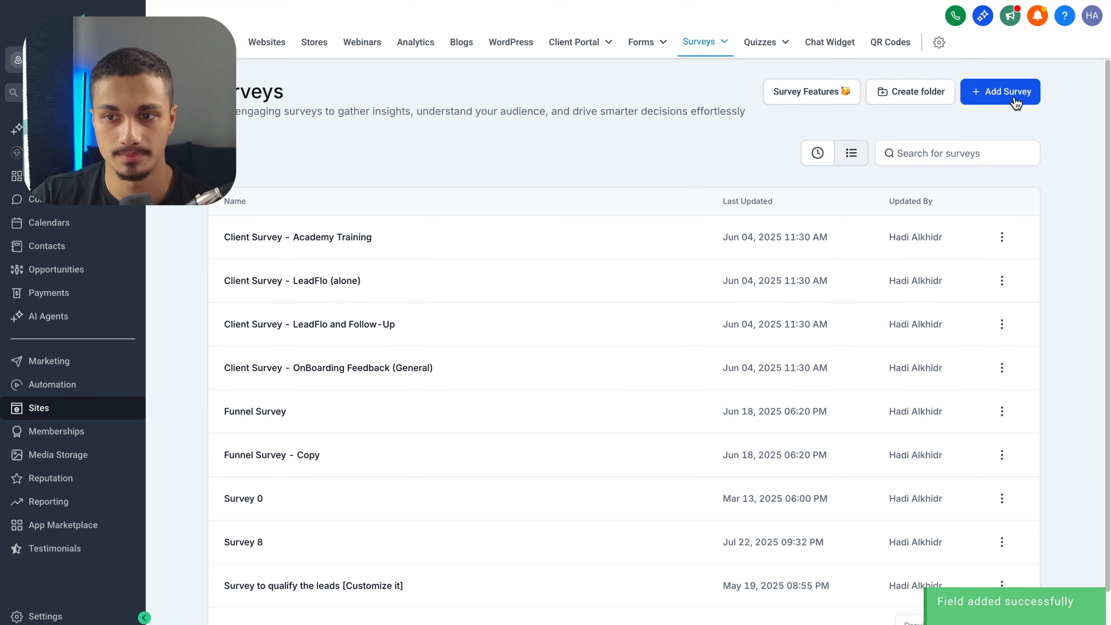
click(1015, 102)
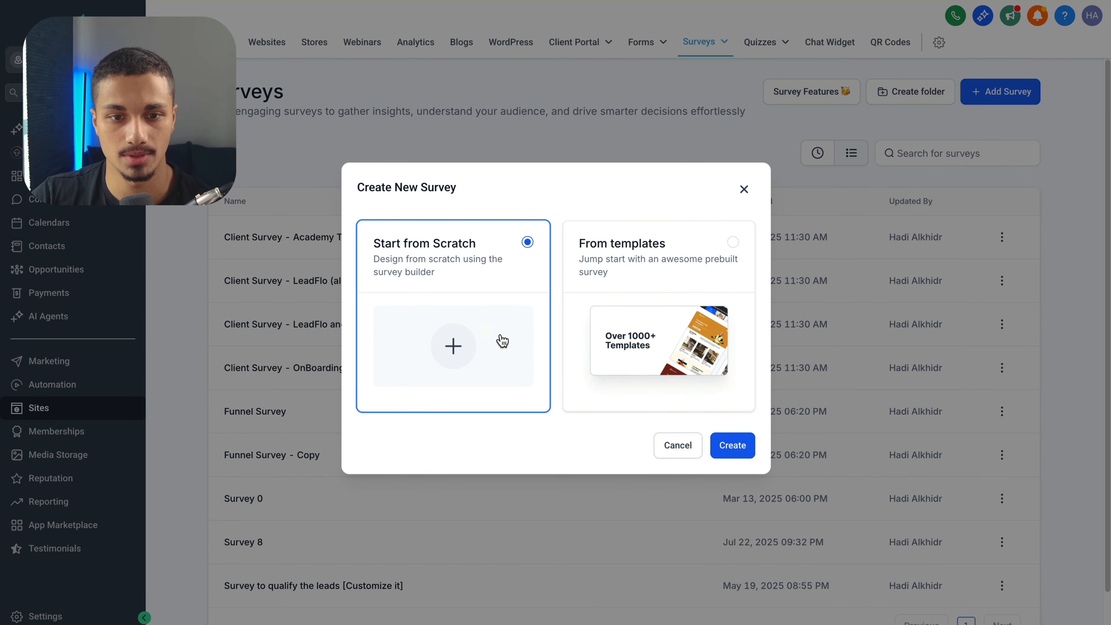
click(746, 448)
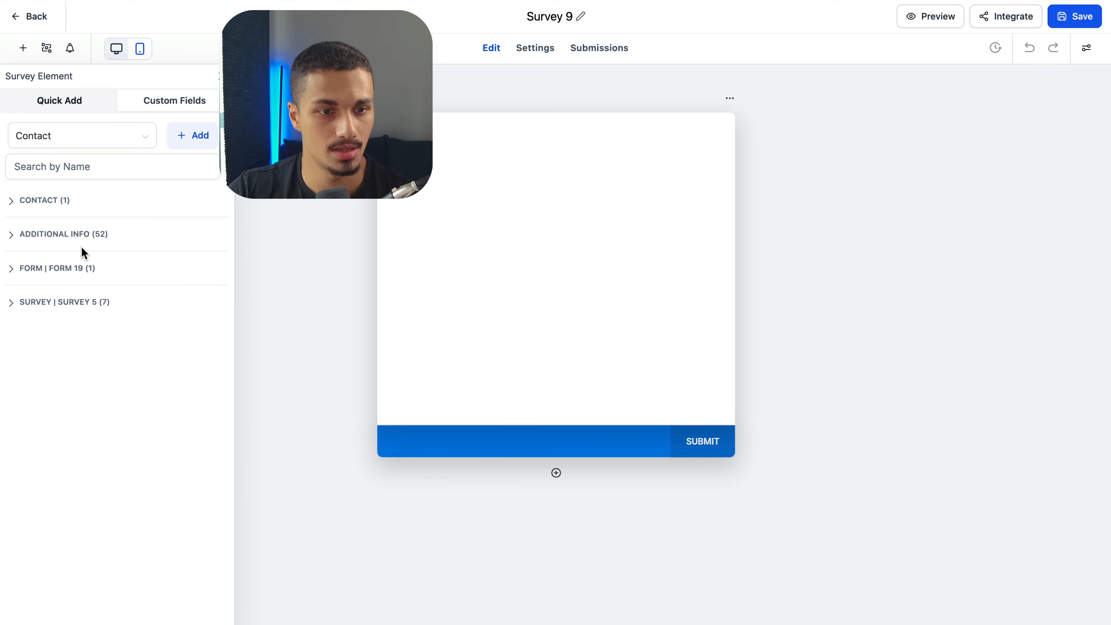
Step: Add the "Reason for wanting to sell? (Youtube video)" custom field from Additional Info to Slide 1 and select it
click(84, 234)
click(126, 599)
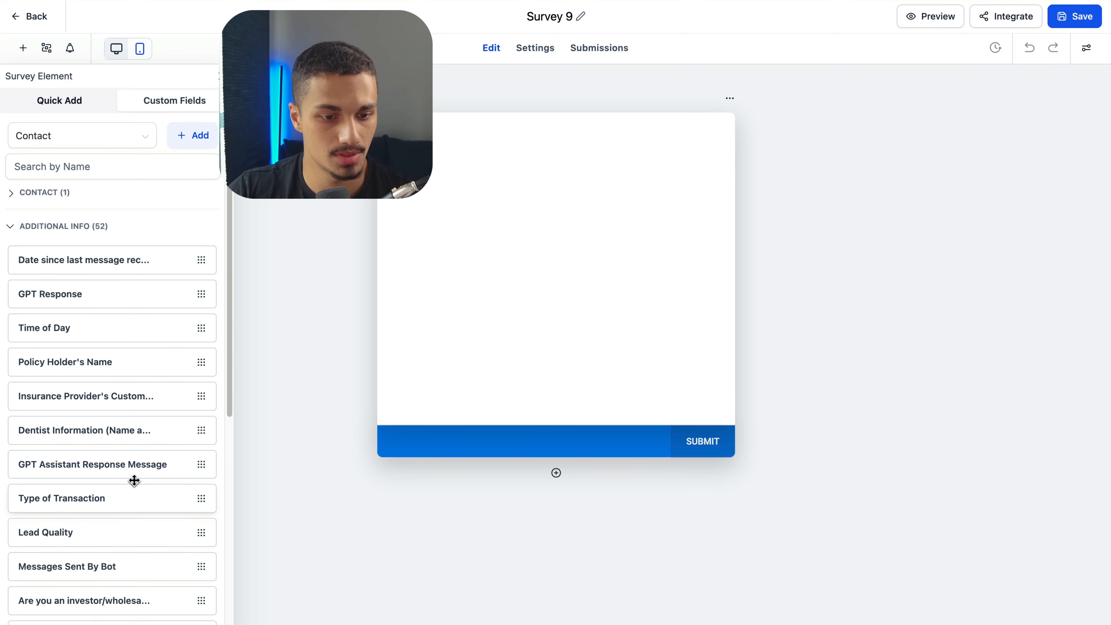
scroll(122, 525, down, 9)
click(111, 554)
scroll(113, 547, down, 8)
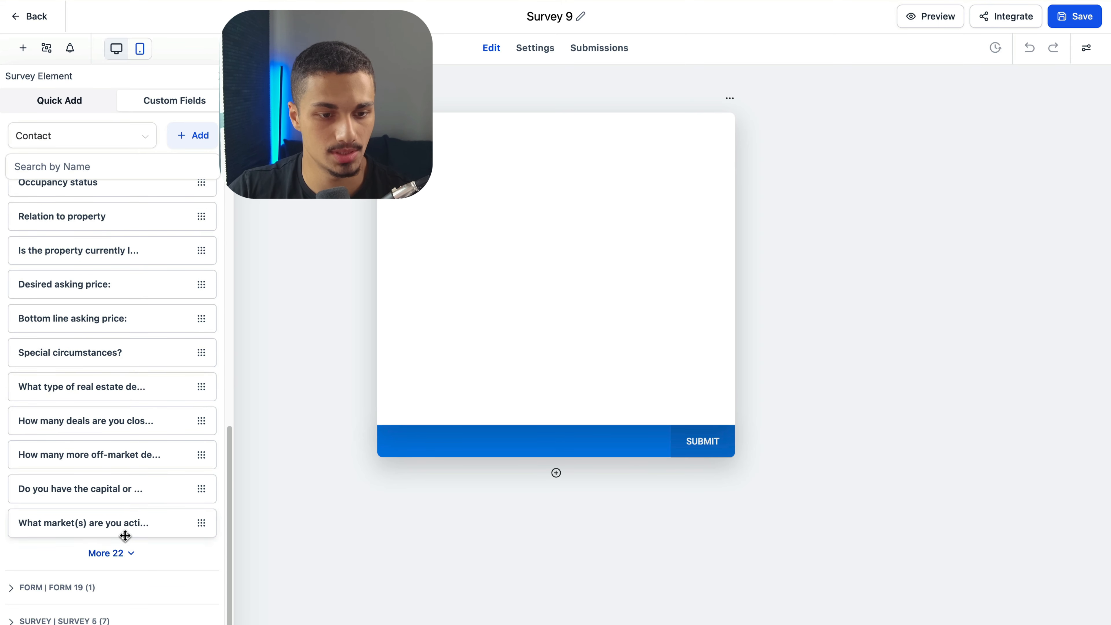
click(124, 554)
scroll(131, 547, down, 8)
click(115, 552)
scroll(120, 538, down, 8)
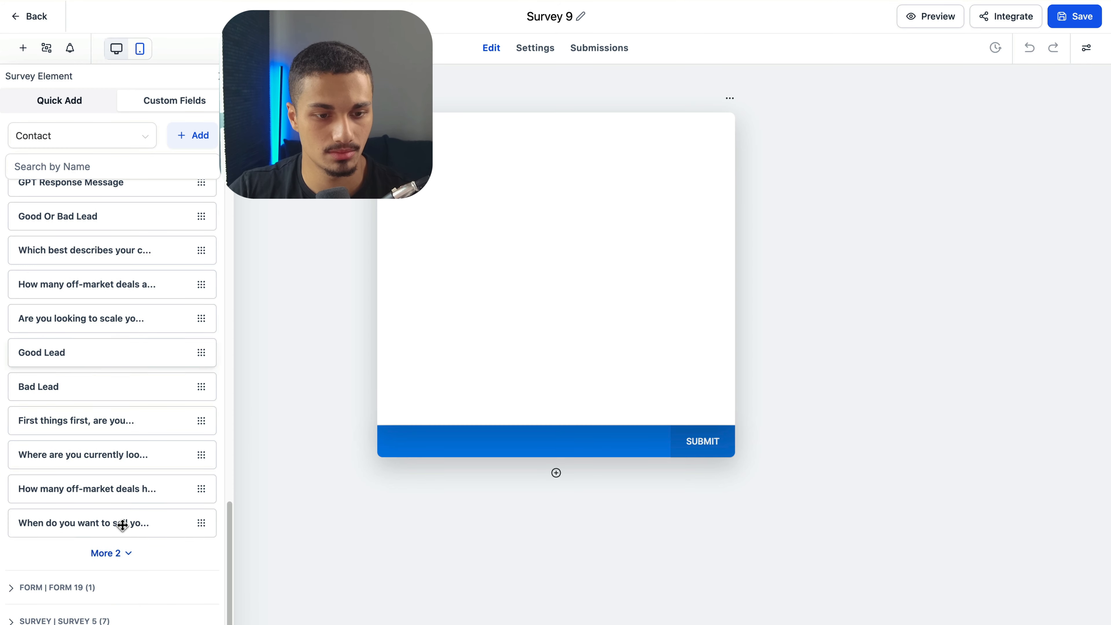
click(118, 553)
scroll(131, 521, down, 2)
drag(169, 541, 553, 202)
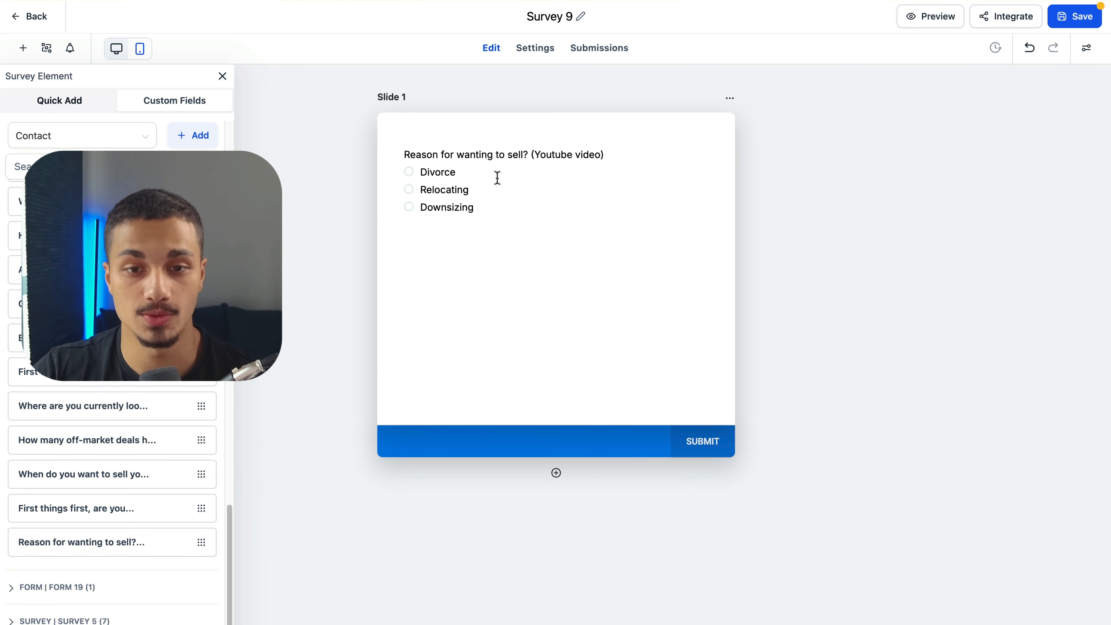
click(523, 170)
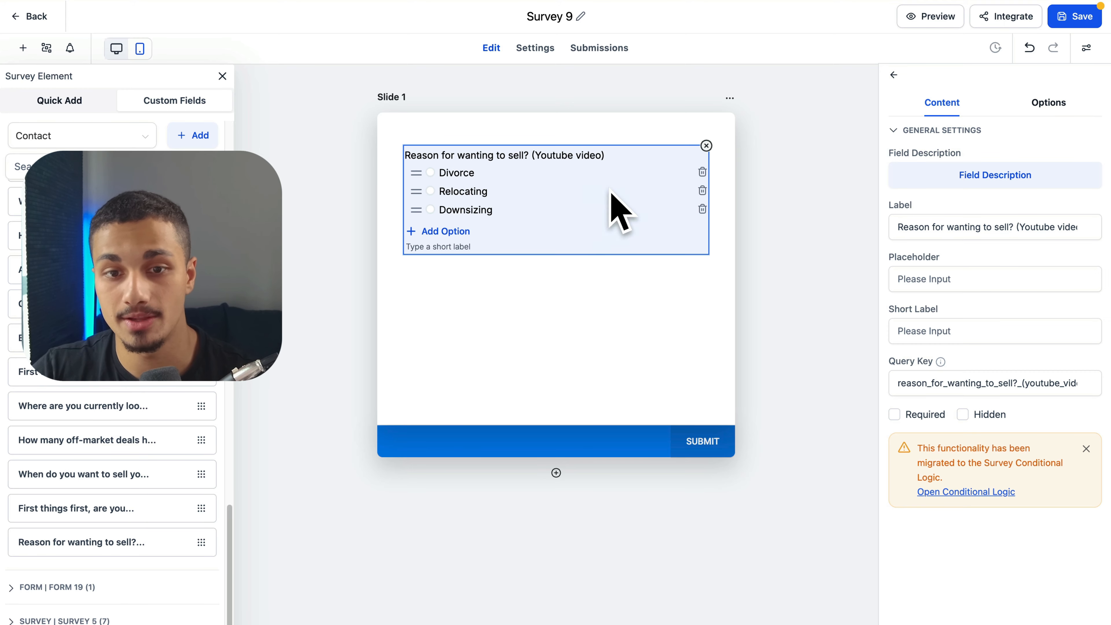